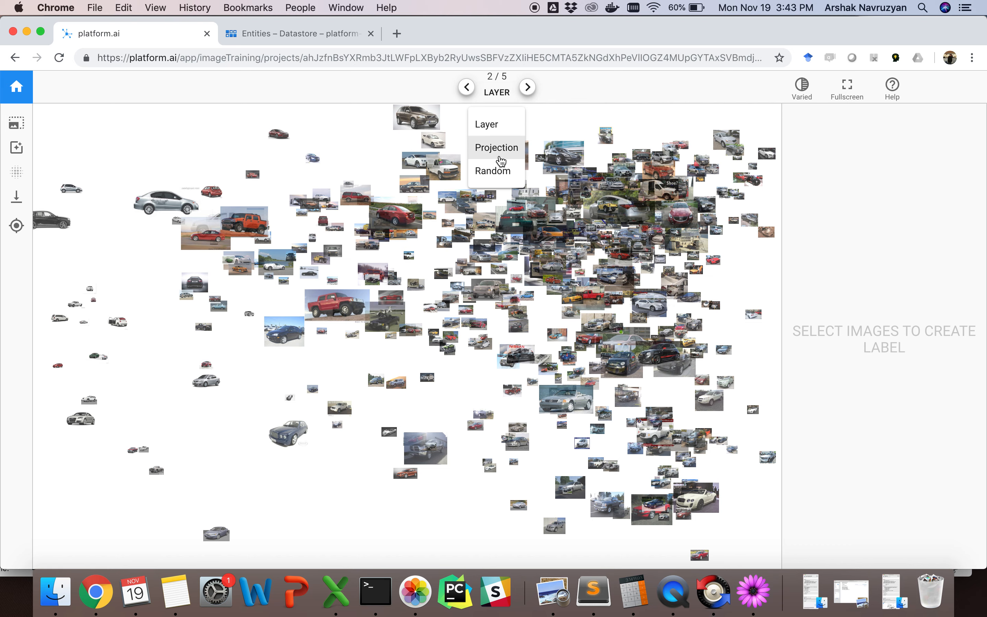
- Switch the image map from layer to projection browsing, compare the first projections and return to projection 2 of 15
click(499, 148)
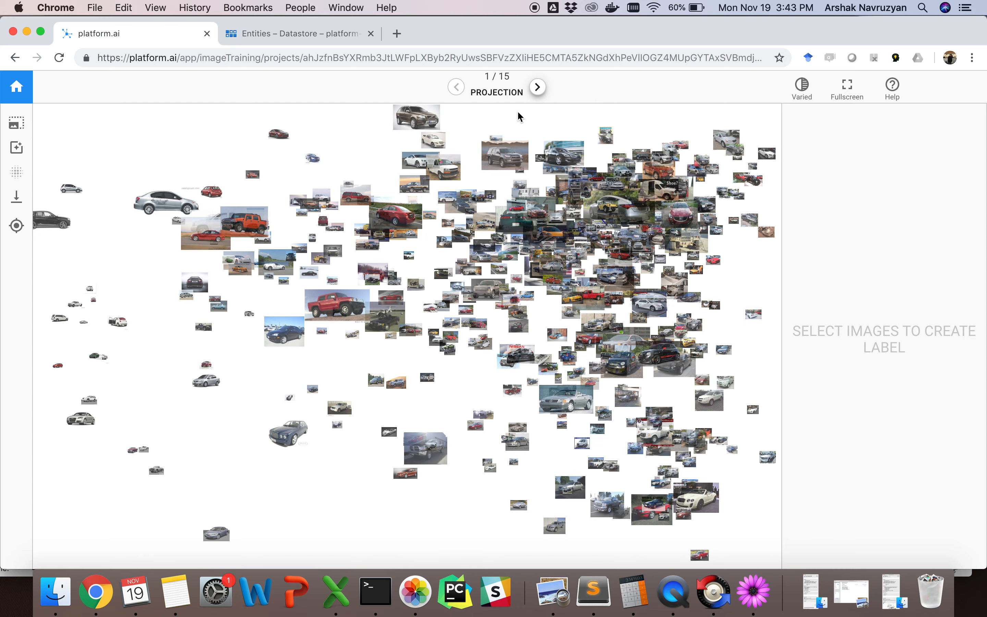
click(539, 88)
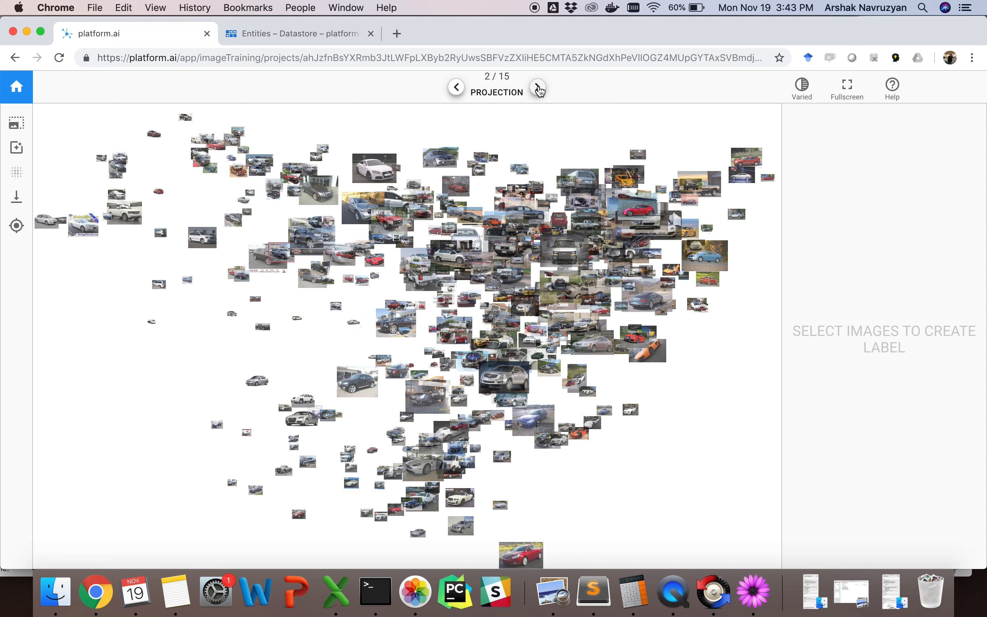
click(538, 88)
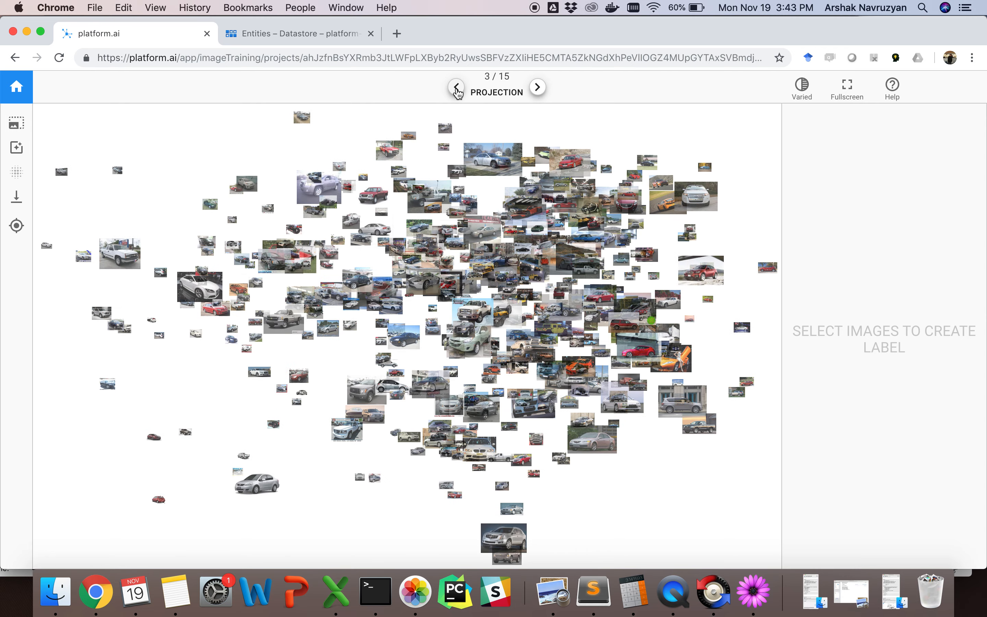
click(457, 88)
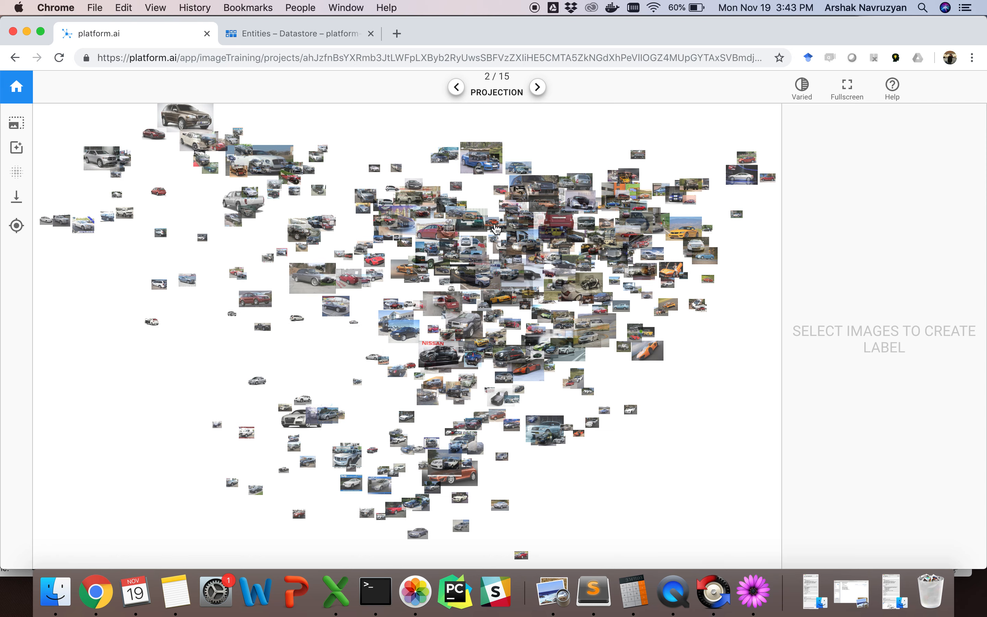
- Box-select the cluster of car images along the lower part of the projection map
click(19, 124)
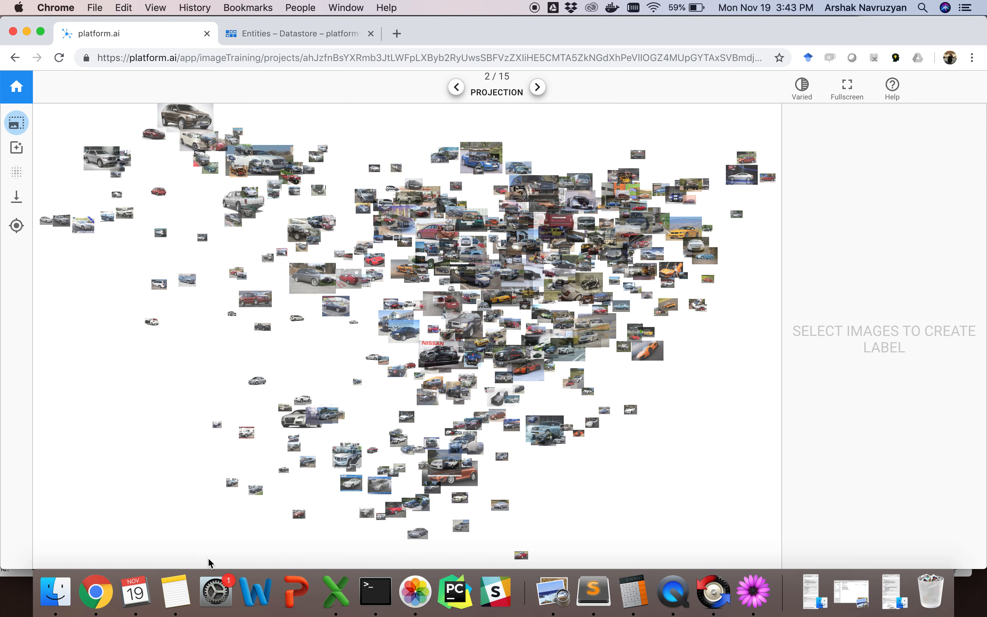
drag(209, 565, 649, 399)
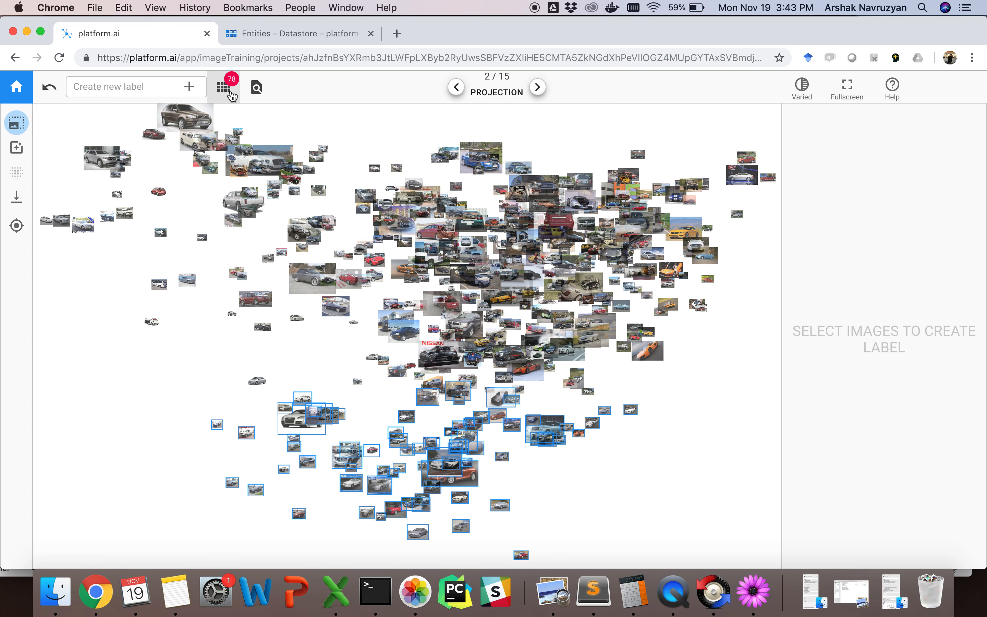
- Inspect the selected car images up close in the projection map and as a thumbnail grid, checking which way the cars face
scroll(366, 175, up, 5)
drag(302, 353, 355, 114)
click(11, 121)
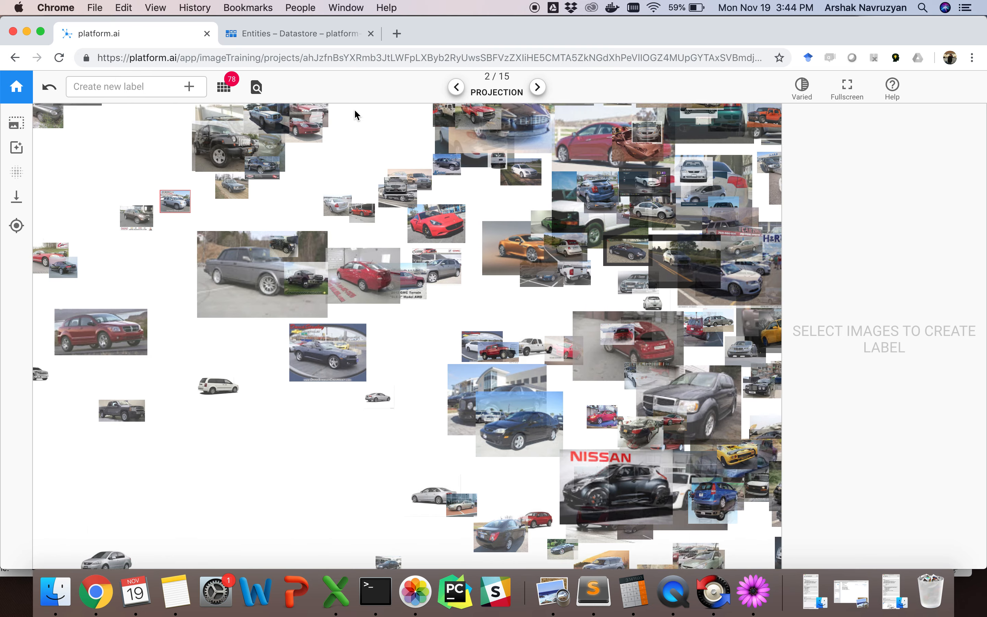
drag(320, 418, 207, 159)
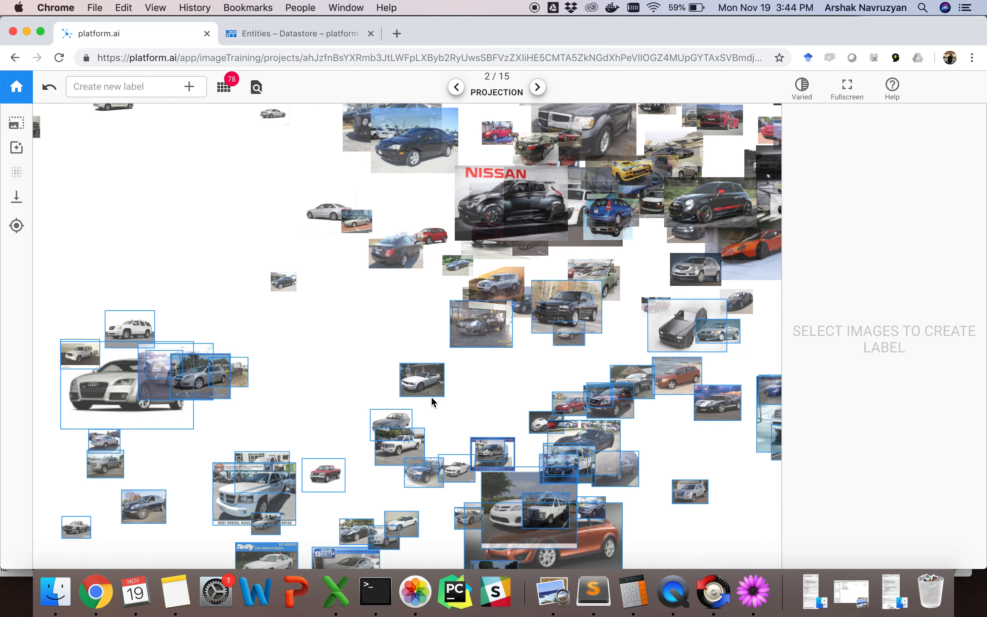
drag(487, 390, 348, 221)
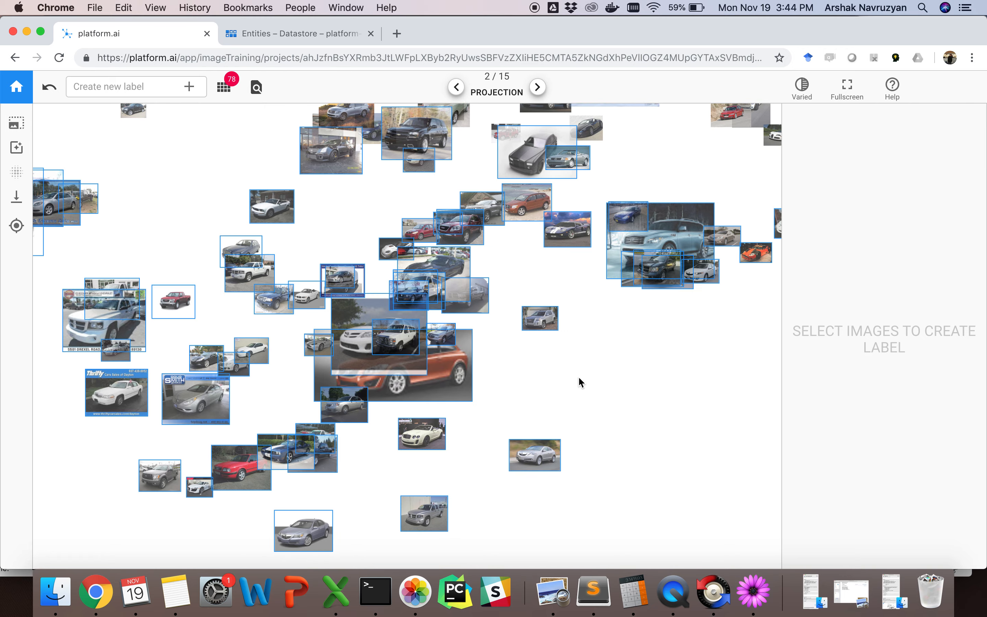
drag(582, 382, 716, 386)
scroll(494, 217, down, 5)
scroll(494, 217, down, 2)
drag(399, 186, 420, 268)
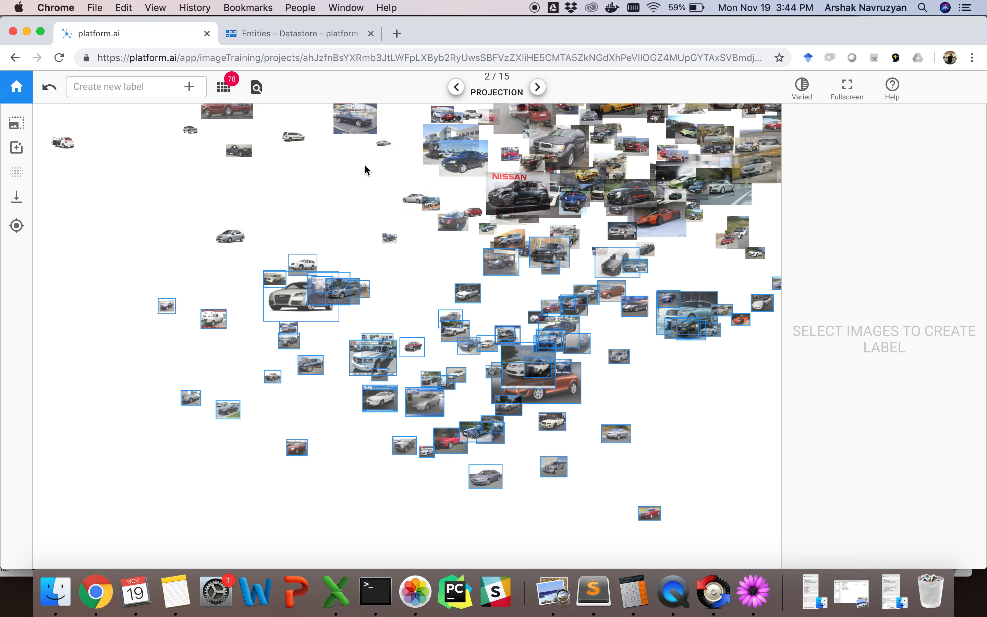
click(223, 86)
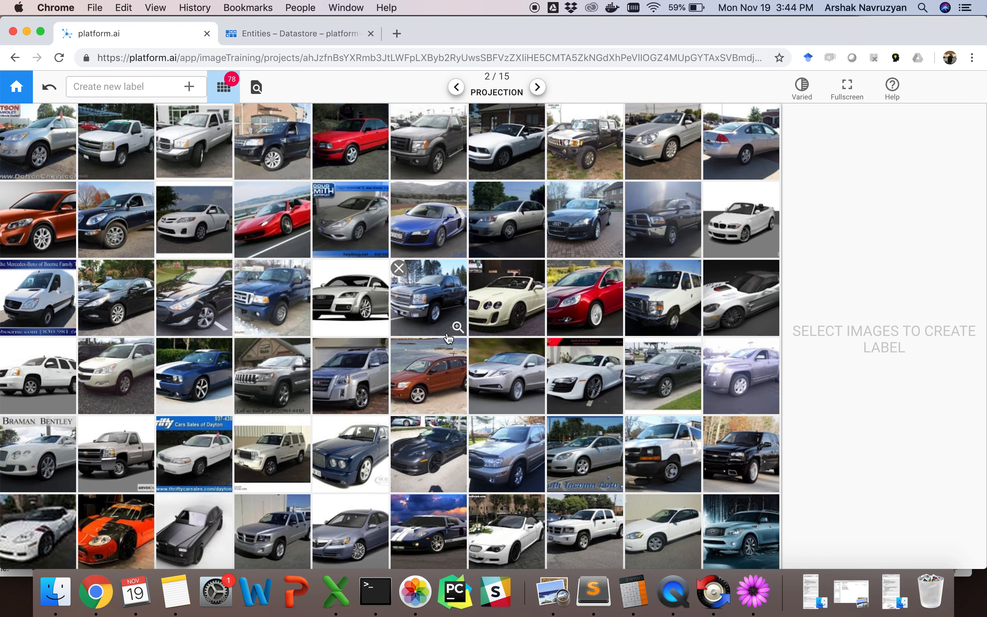
scroll(573, 388, down, 4)
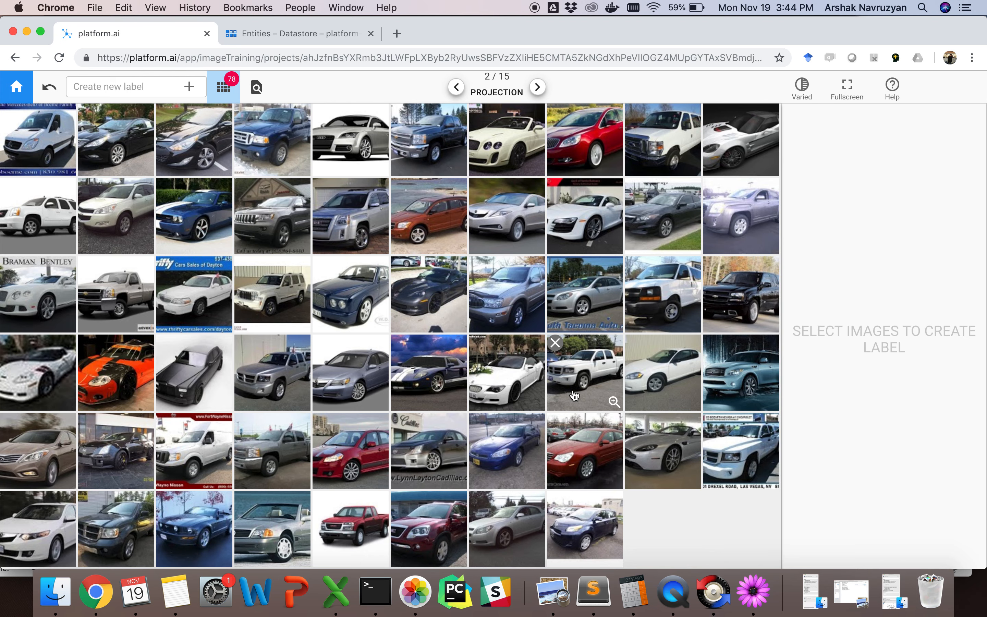
scroll(574, 395, up, 4)
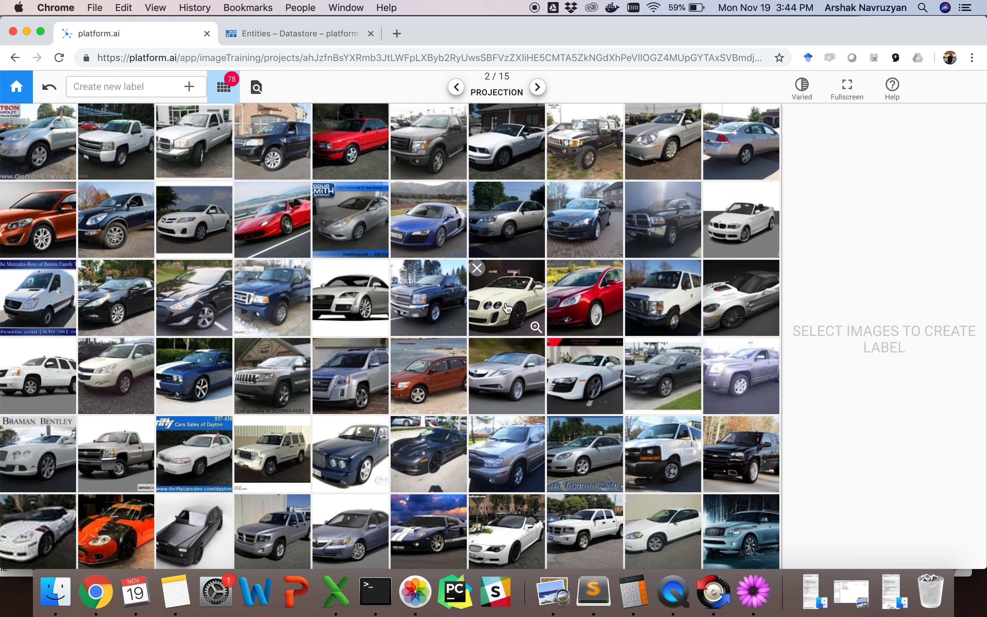
- Exclude the rear-view silver-blue sedan at the end of the grid's first row and label the remaining selected images "driver"
click(742, 153)
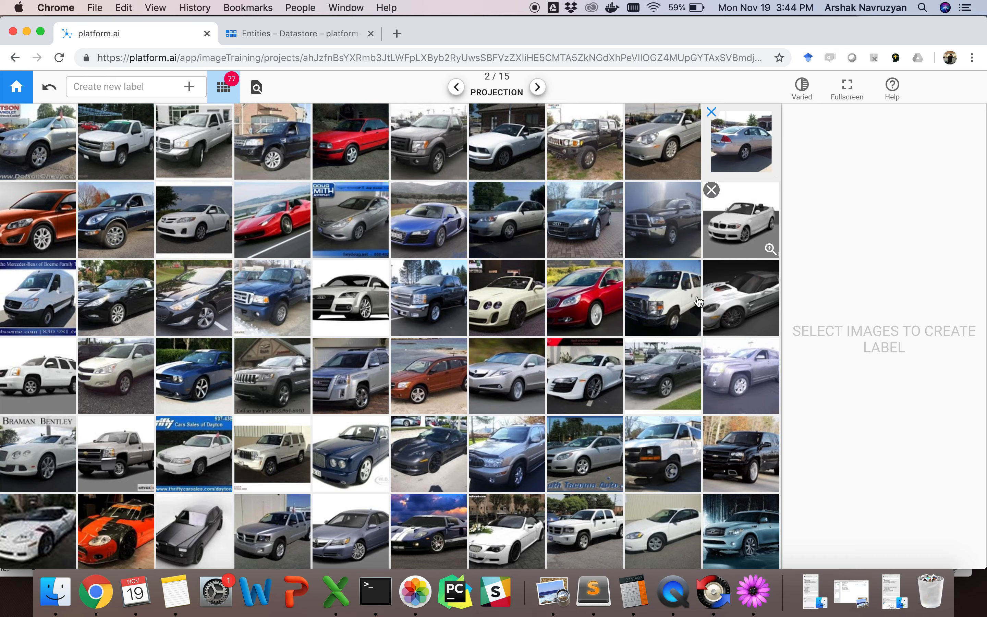
scroll(710, 408, down, 4)
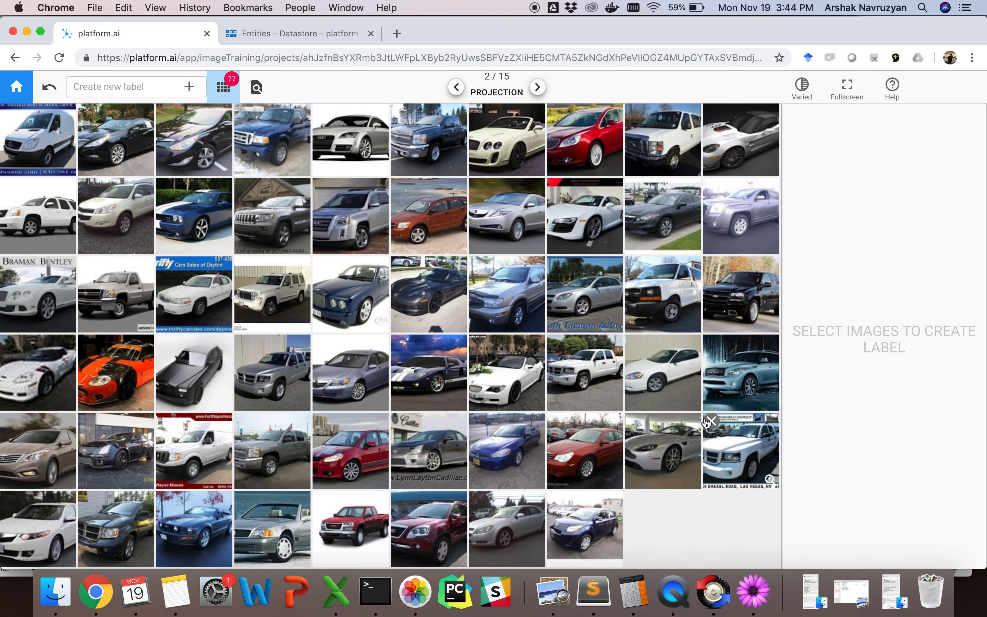
scroll(165, 137, up, 4)
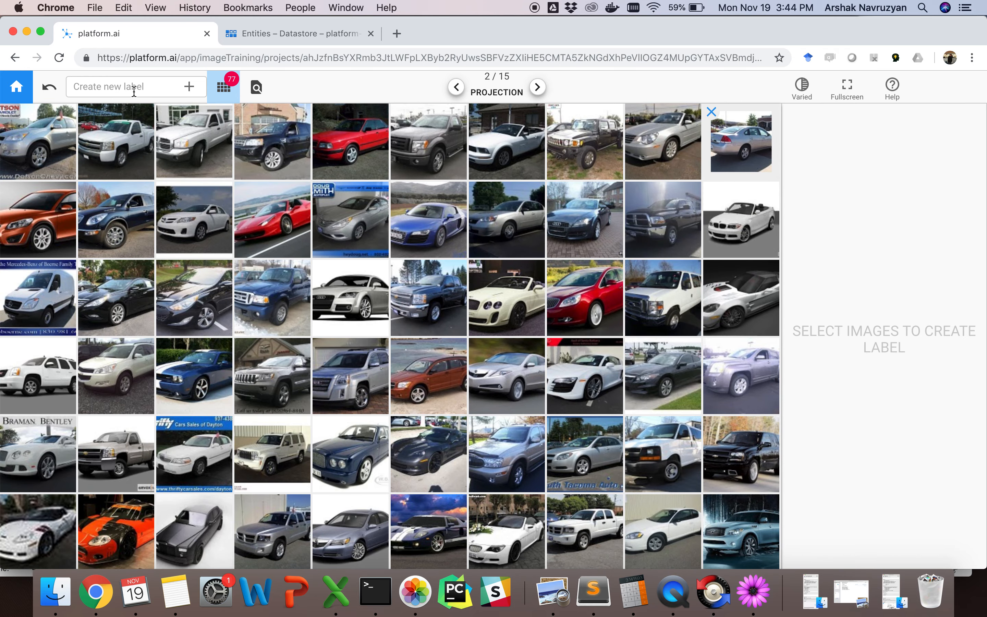
text(driver)
click(188, 87)
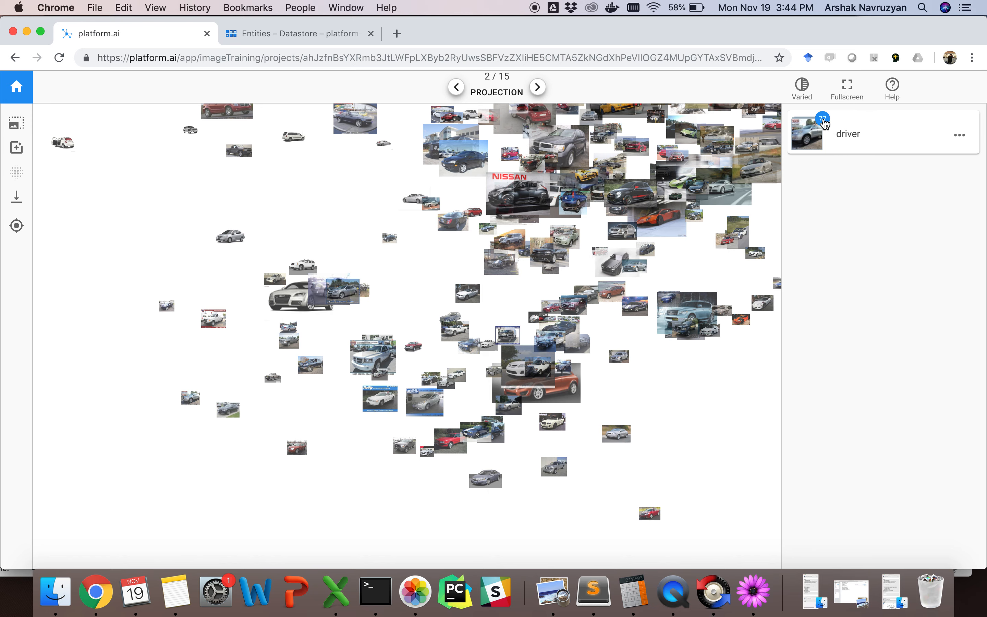
- Box-select the cluster of car images in the upper-left region of the projection map
drag(371, 186, 532, 484)
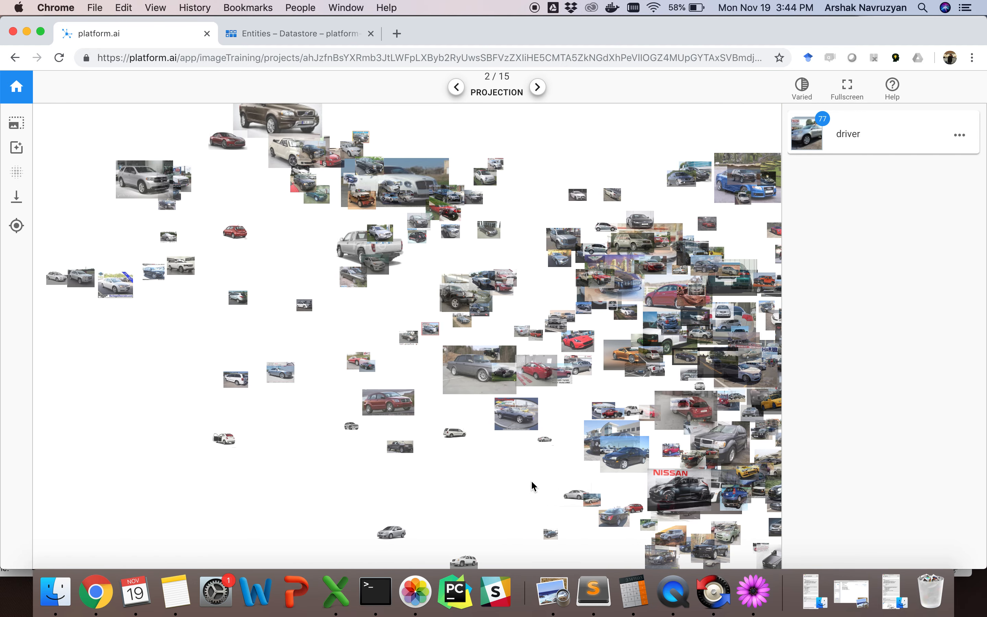
click(14, 128)
drag(55, 114, 472, 496)
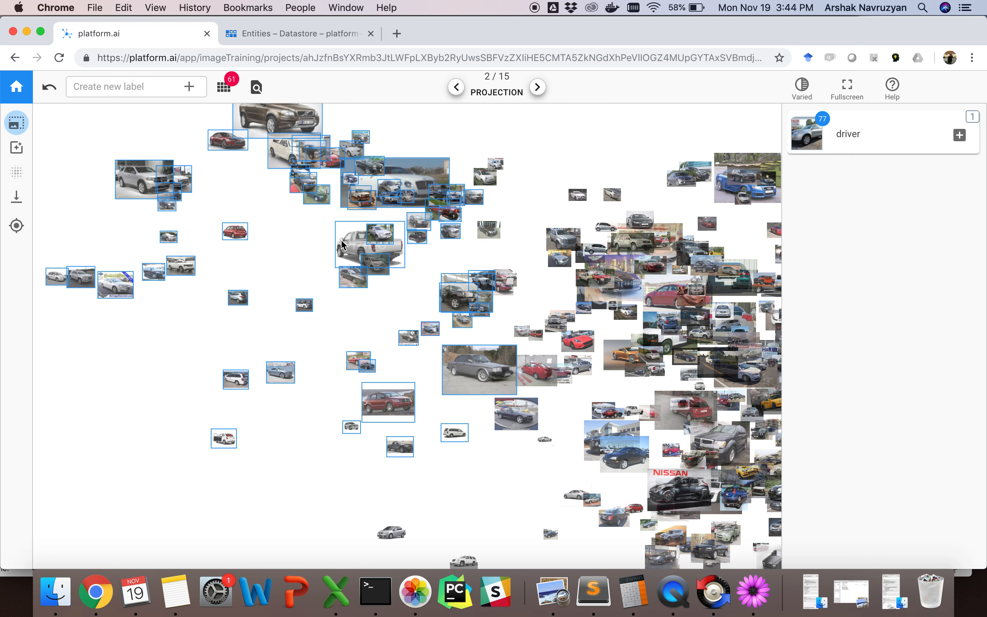
- Show the selection as a grid and exclude the first-row white minivan, the silver rear-view pickup and the red rear-view hatchback
click(225, 90)
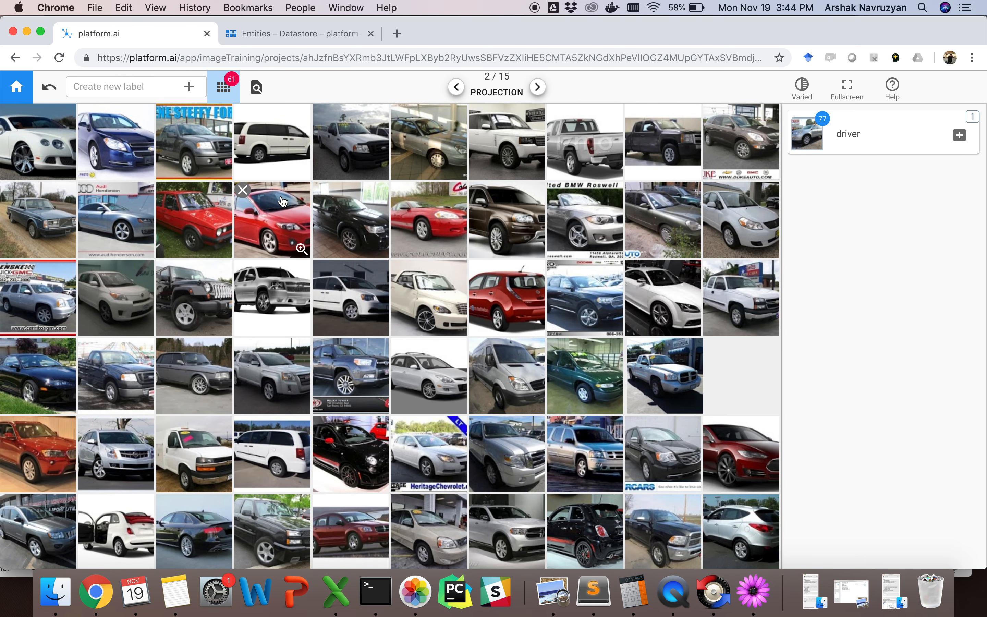
click(280, 126)
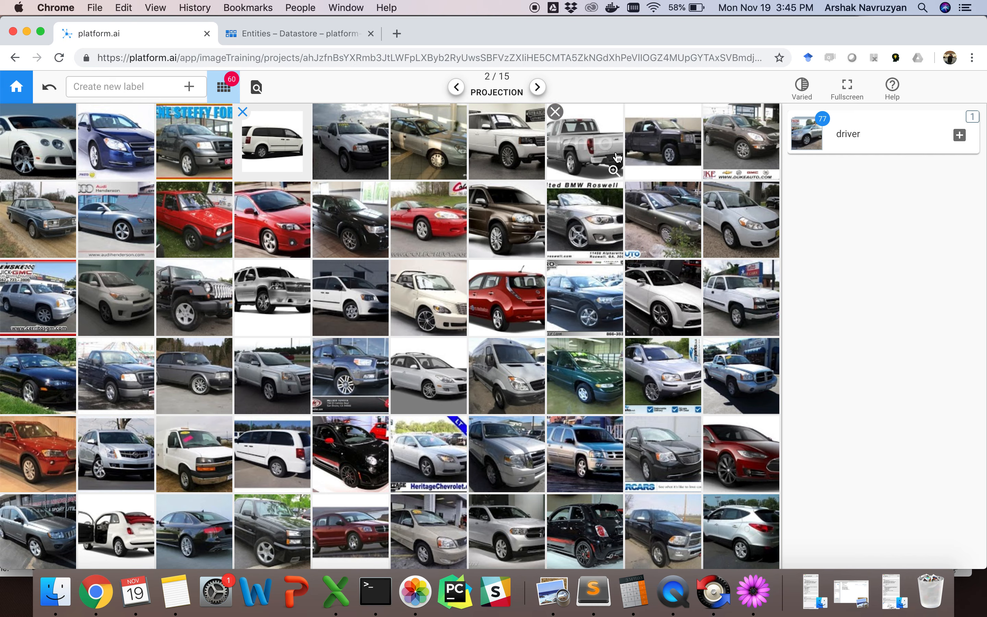
click(594, 157)
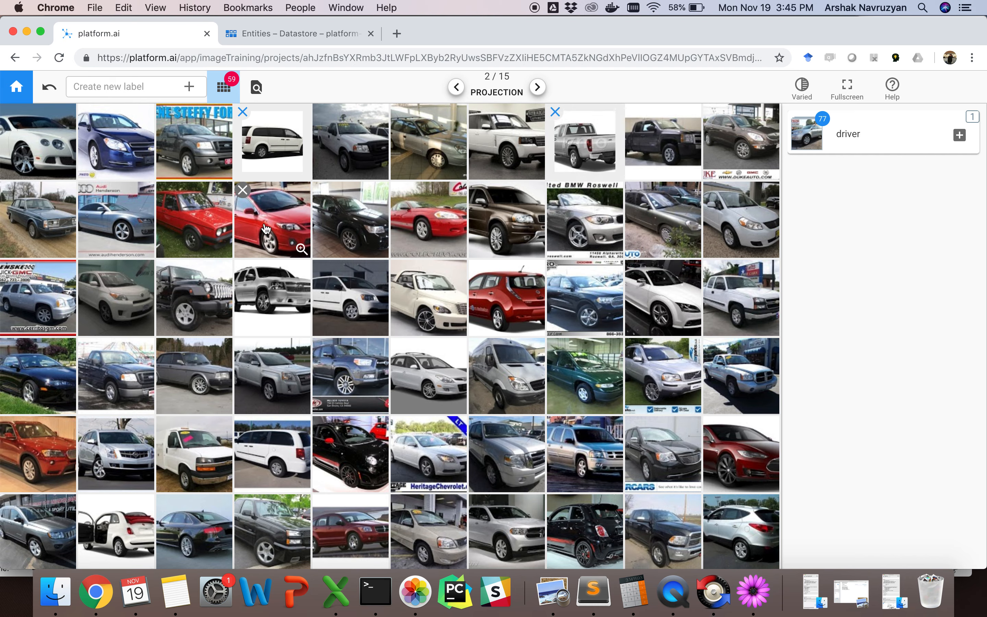
click(488, 306)
- Exclude the open-door white convertible, dark sedan, black hatchback and silver SUV in the second-to-last row, plus the white minivan above them
scroll(489, 307, down, 2)
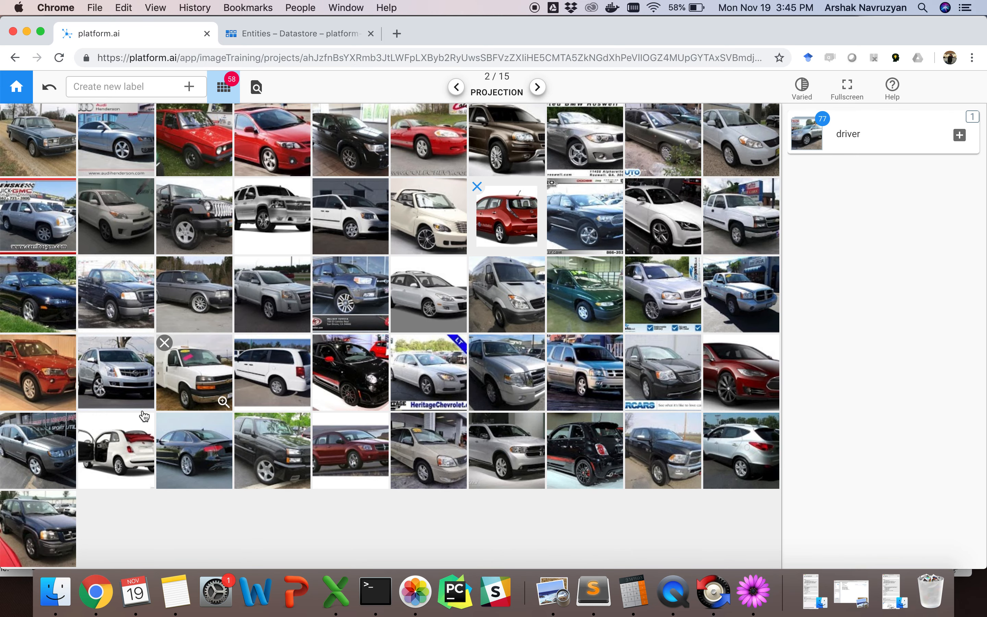
click(89, 460)
click(192, 461)
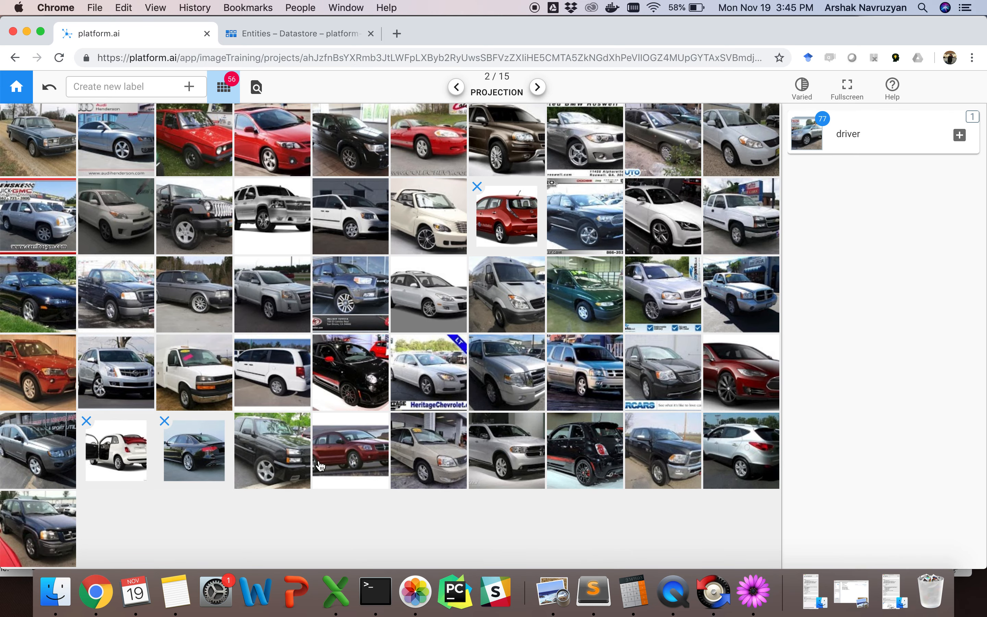
click(588, 453)
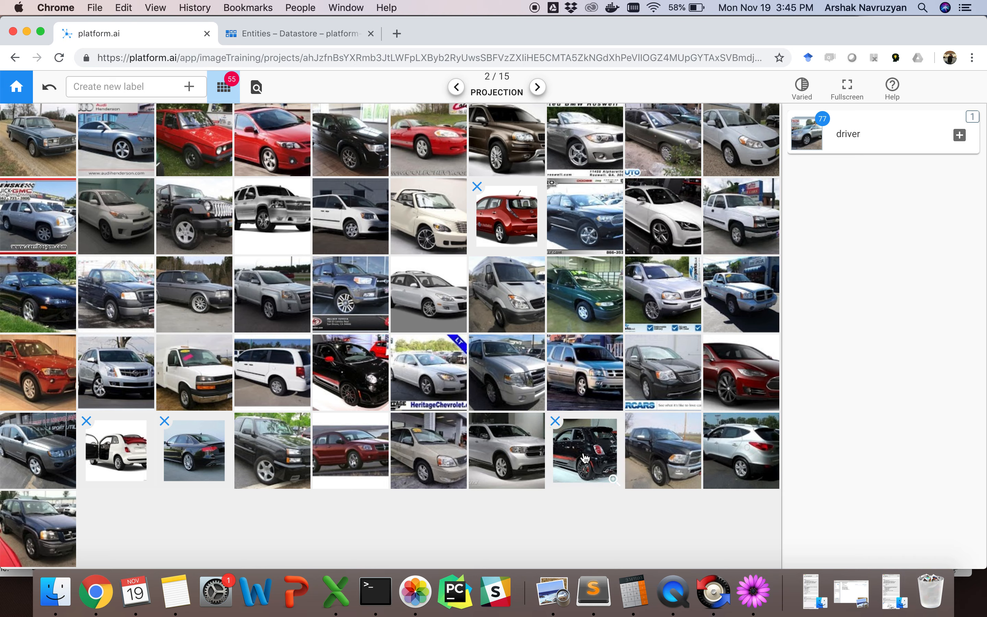
click(720, 460)
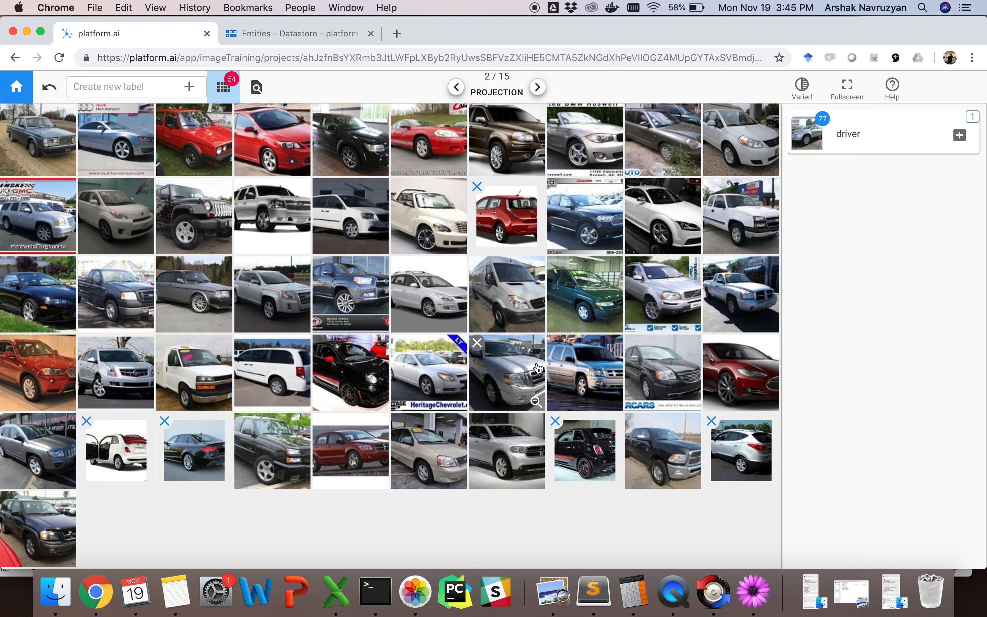
click(287, 376)
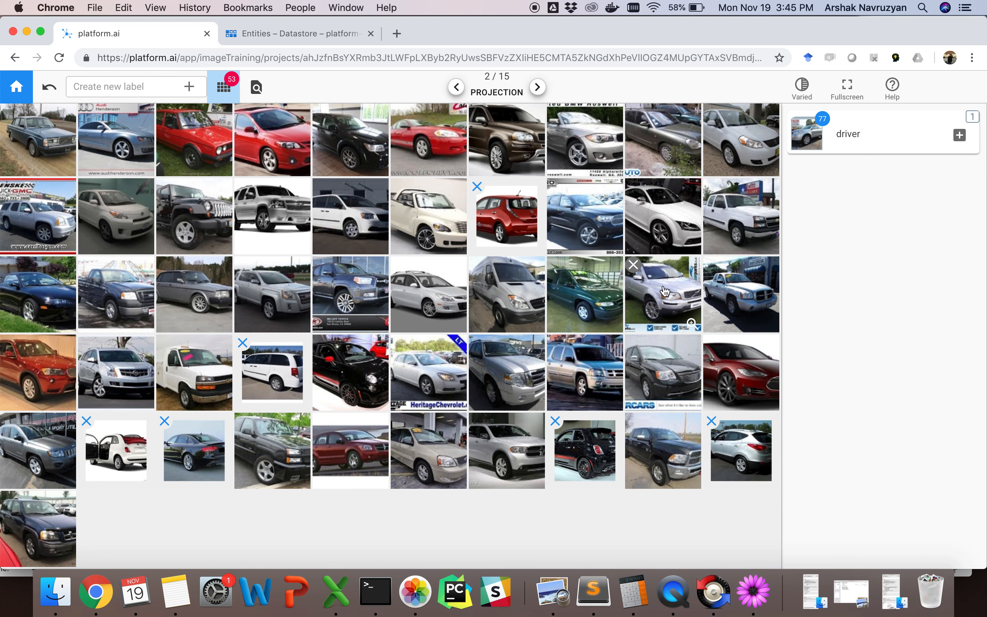
- Create the label "passenger" from the remaining selected images
scroll(704, 288, up, 1)
scroll(705, 288, up, 1)
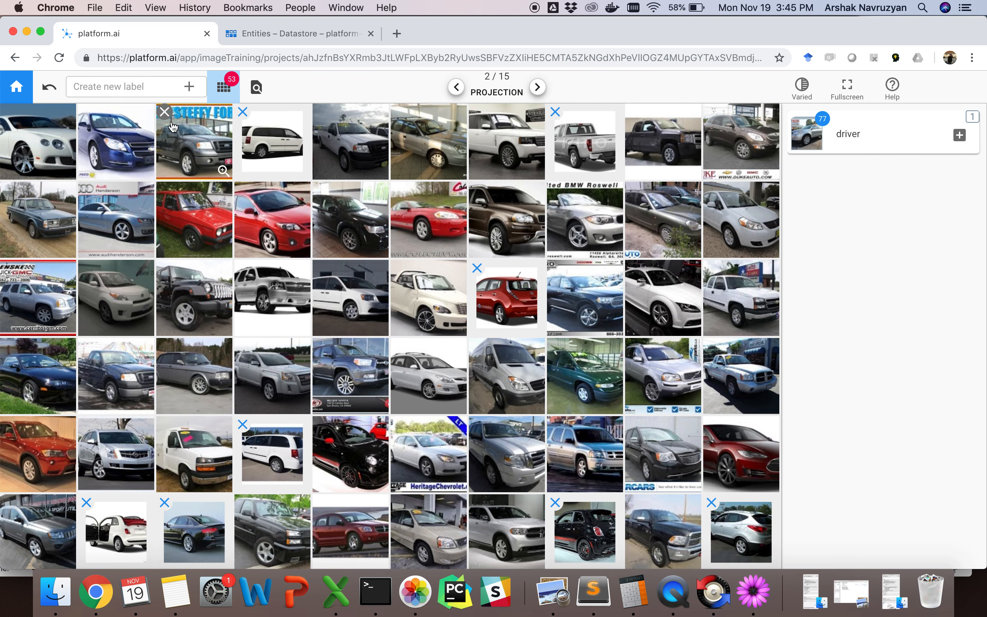
text(passenger)
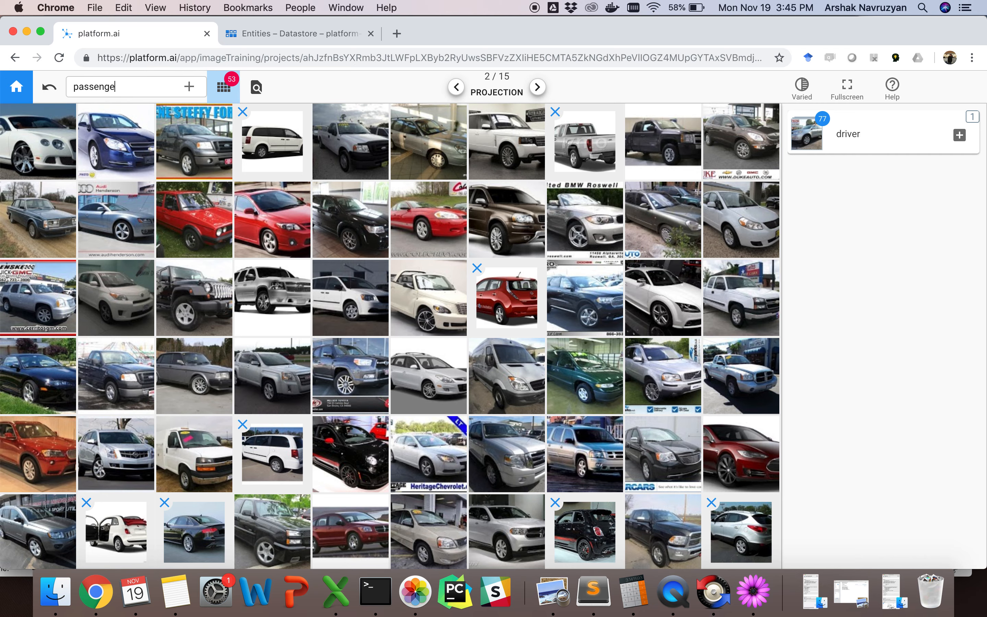
click(189, 89)
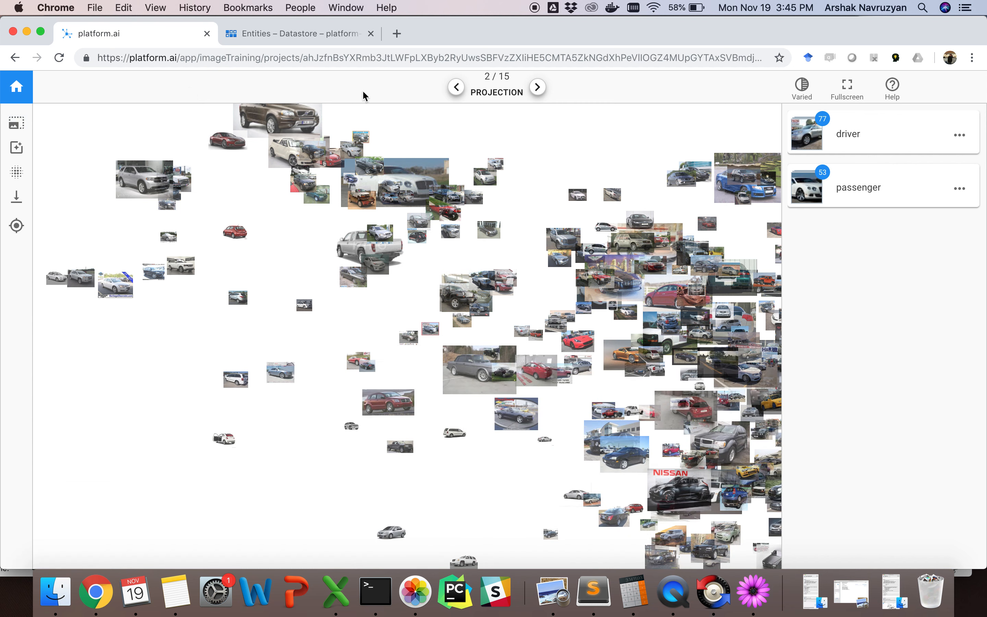
- Open the "passenger" label for editing and review all of its images in the grid
click(960, 188)
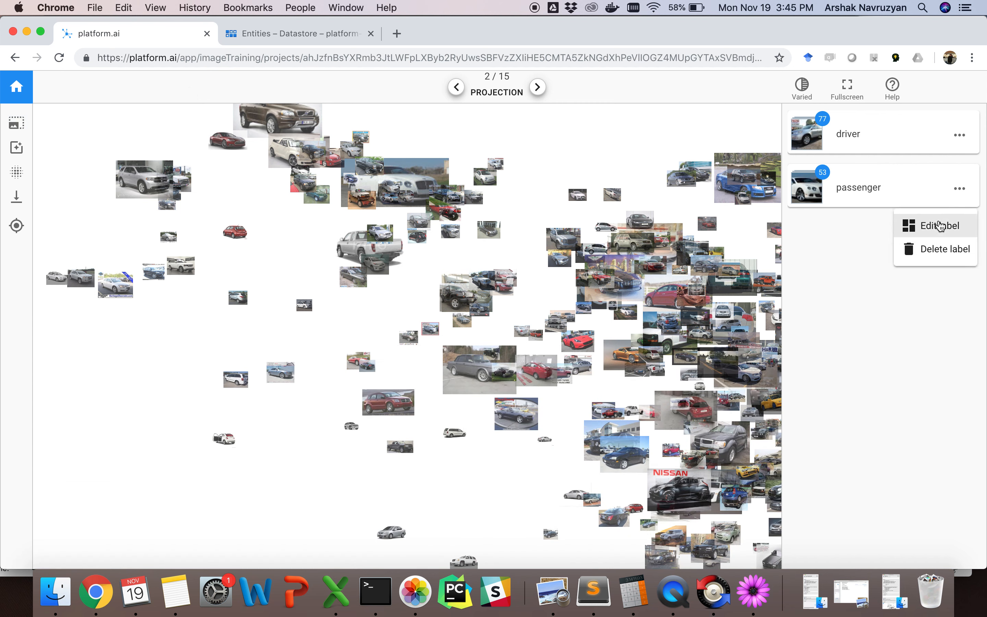
click(940, 225)
click(960, 189)
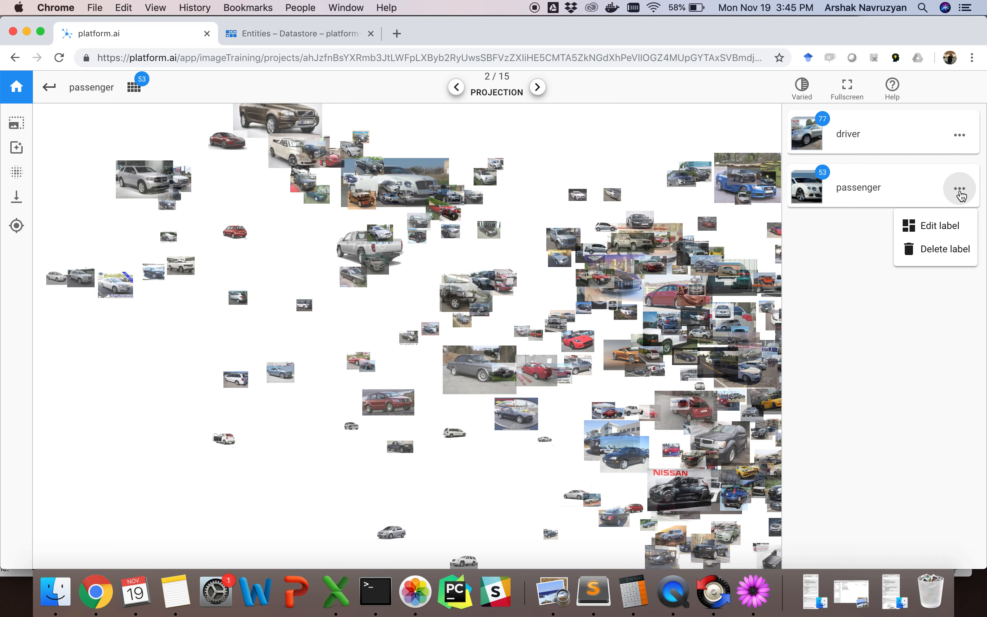
click(950, 226)
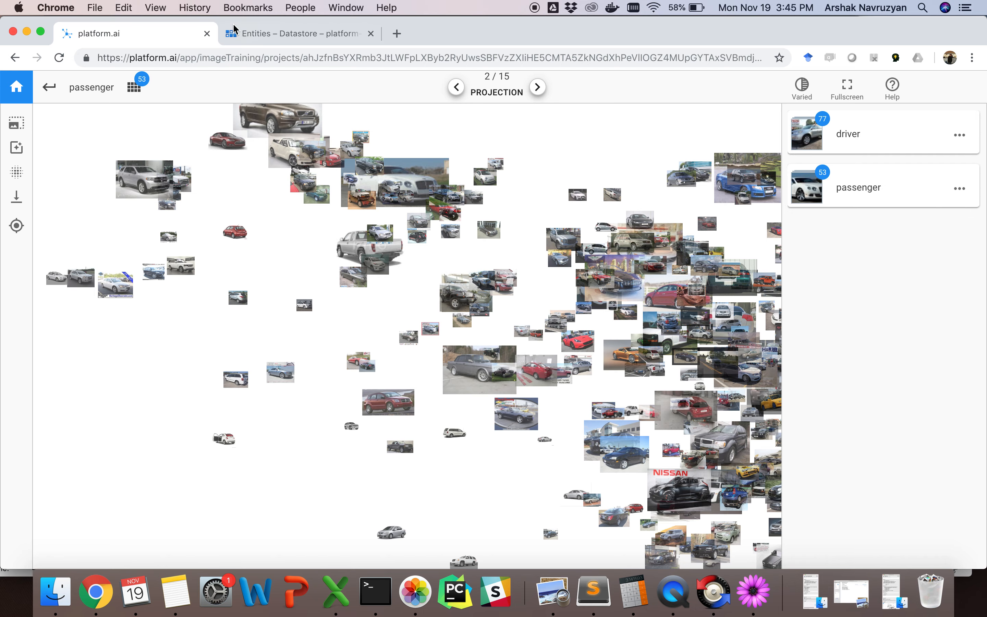
click(134, 86)
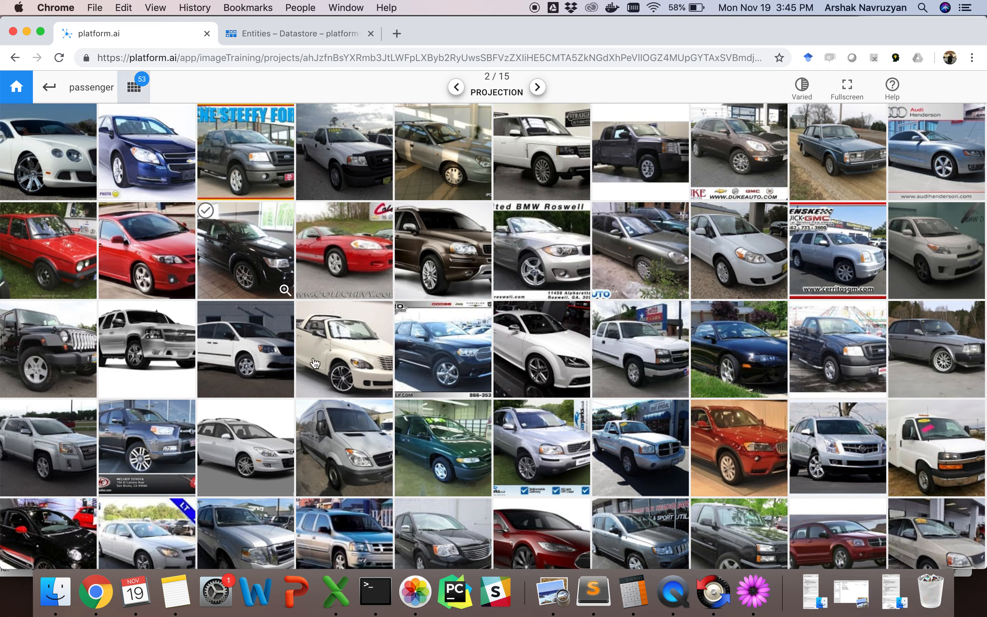
scroll(327, 367, down, 3)
scroll(327, 404, up, 3)
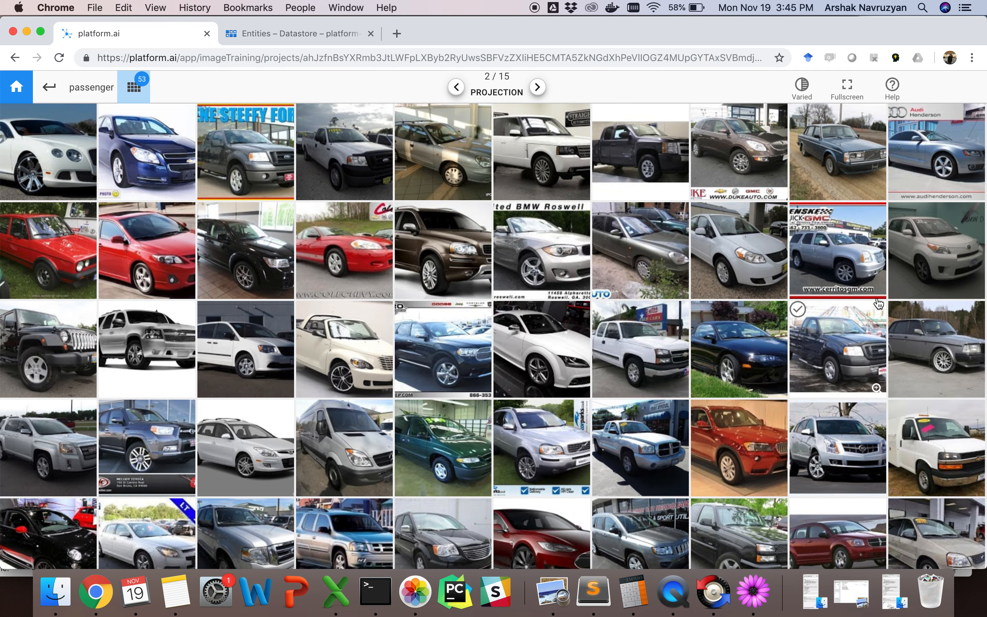
- Finish reviewing the "passenger" images and return to the projection map
scroll(862, 429, down, 3)
scroll(861, 431, up, 3)
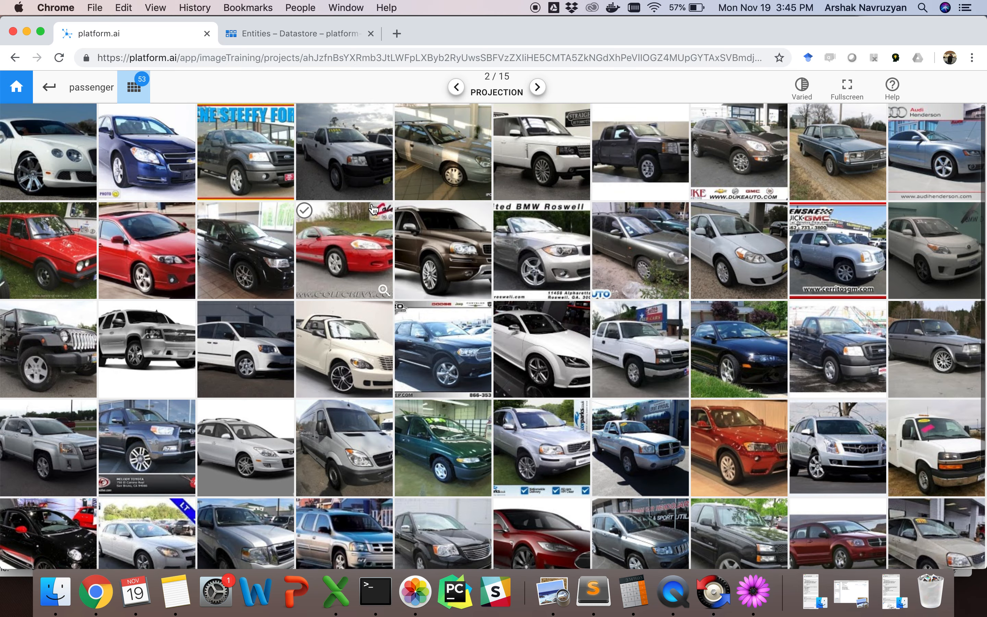
click(50, 87)
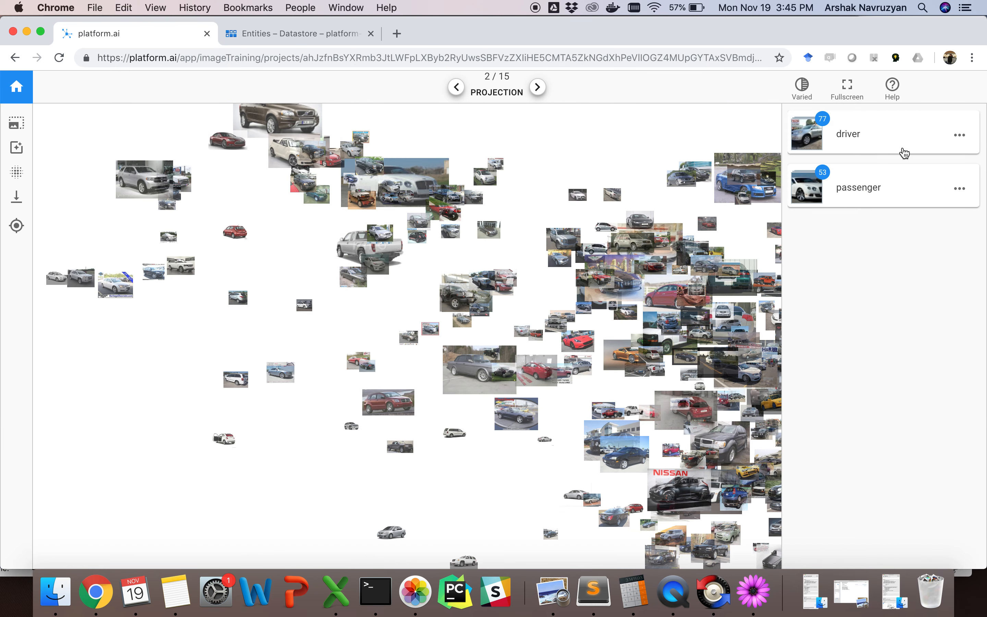
- Select the front-facing white SUV, the blue striped car, the dark truck and the silver sports car in projection 2
drag(649, 153, 108, 98)
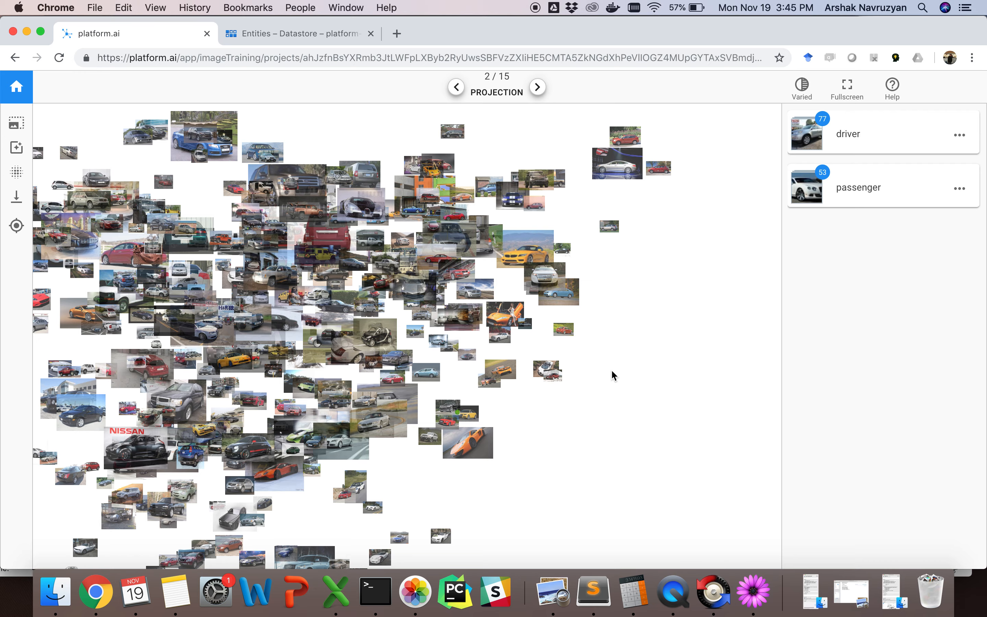
scroll(633, 339, up, 5)
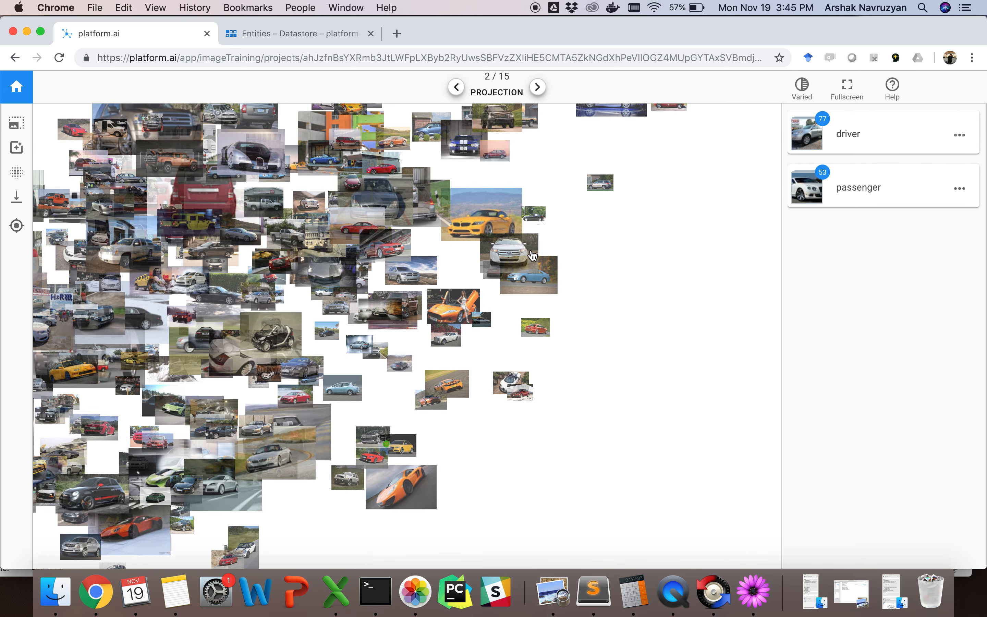
drag(613, 237, 704, 378)
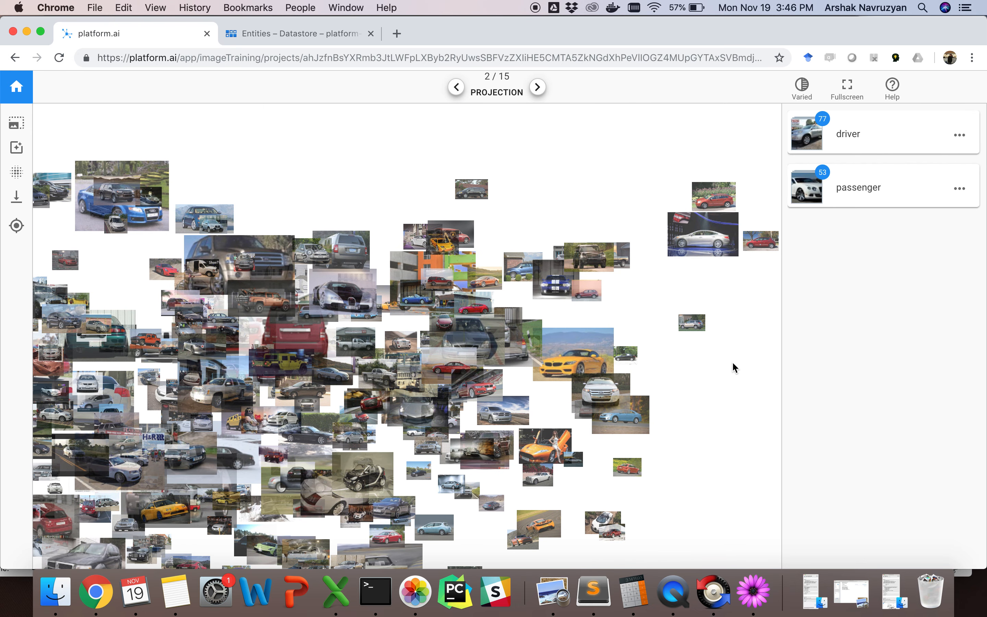
click(597, 388)
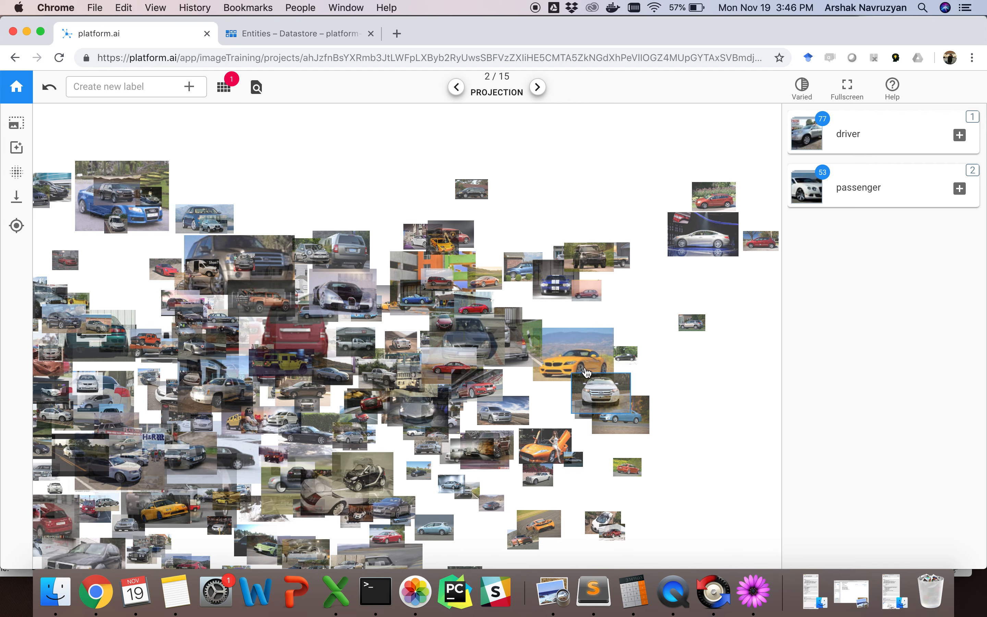
click(549, 286)
click(607, 264)
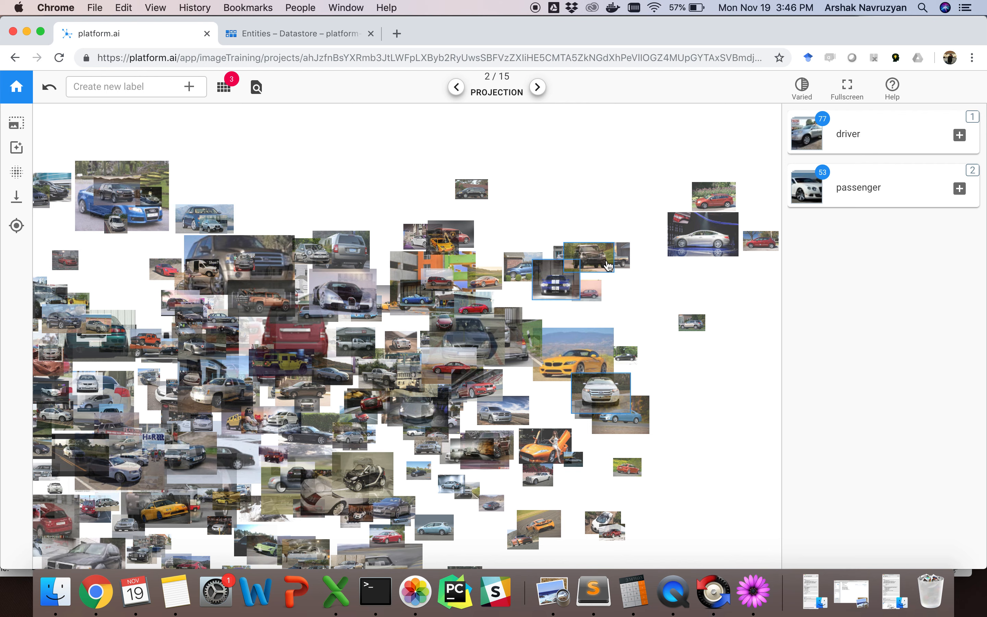
click(363, 299)
- Create the label "front" from the four selected images
click(127, 81)
text(front)
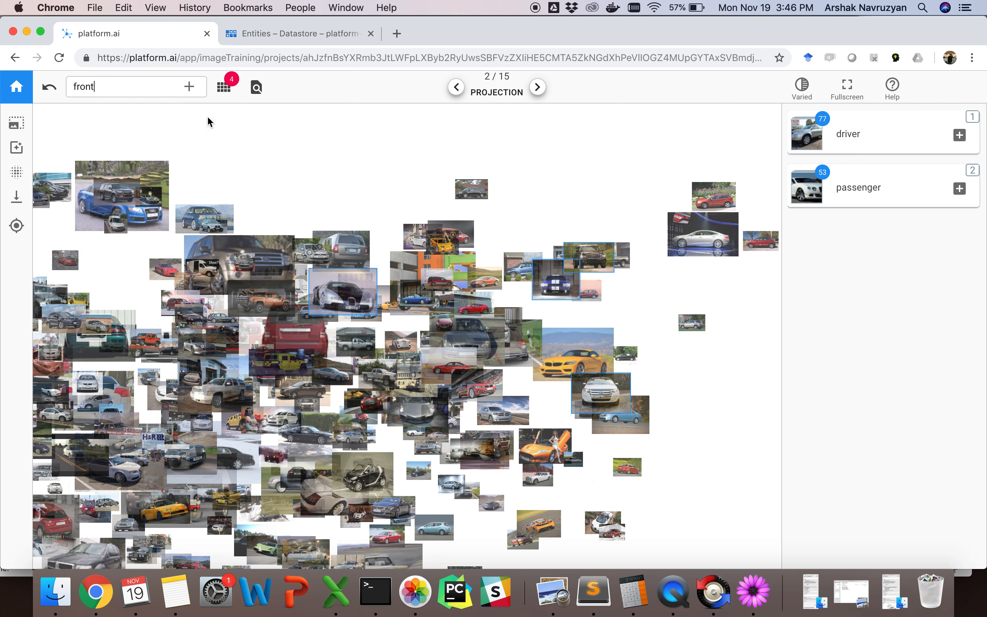
click(189, 86)
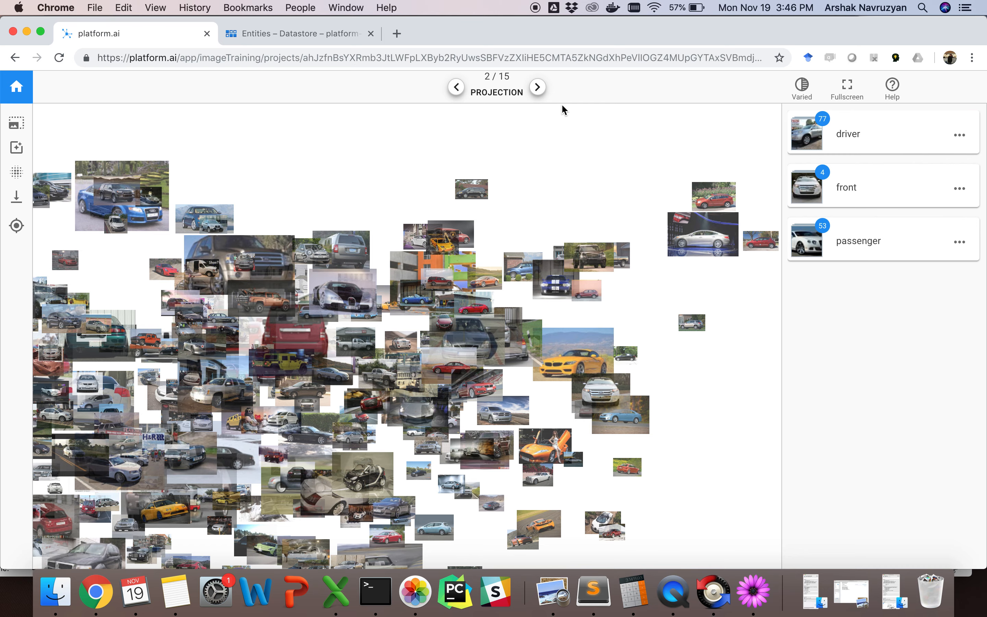
- Switch to projection 3 and add the front-view white SUV, the truck below it and the small red car to the "front" label
click(536, 92)
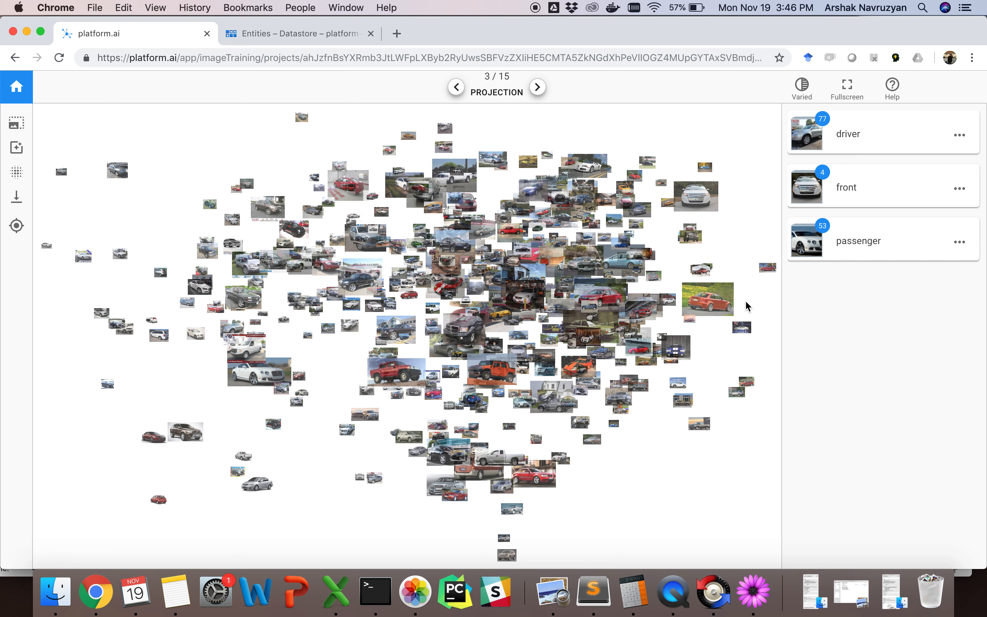
click(695, 210)
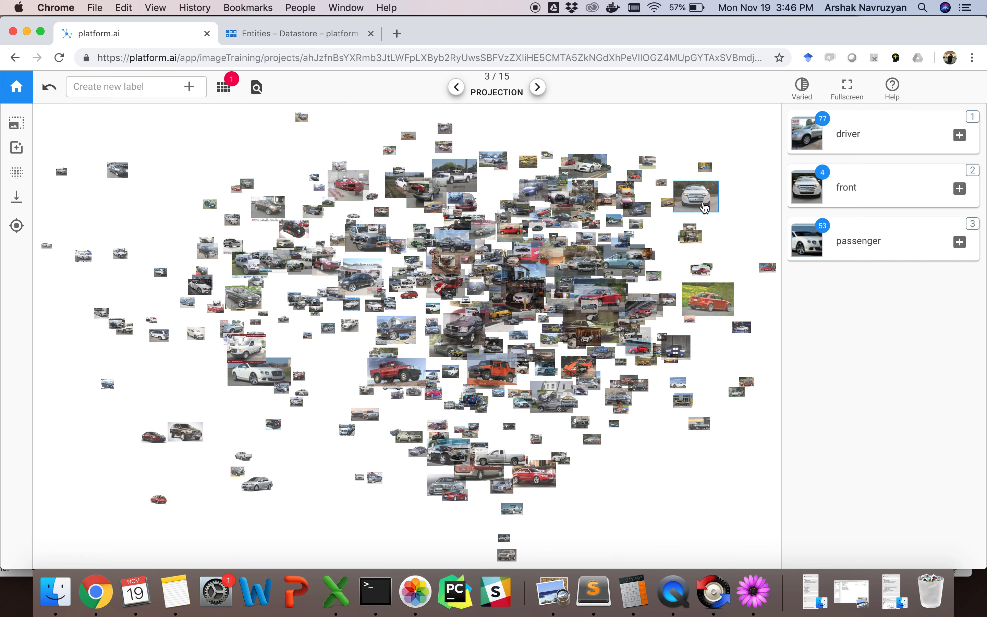
scroll(732, 224, up, 5)
scroll(732, 225, up, 1)
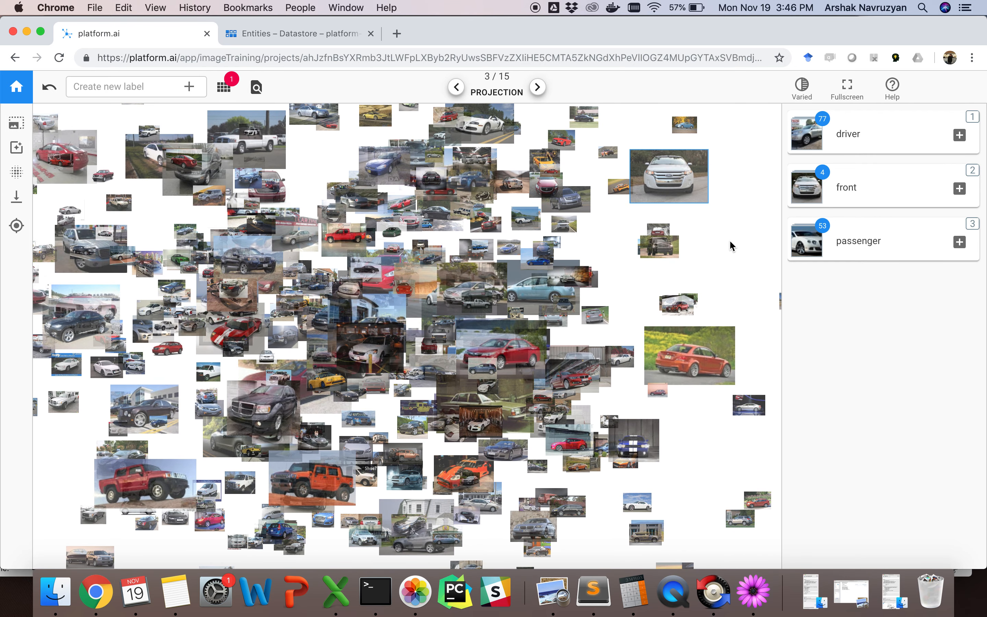
shift+click(668, 258)
shift+click(549, 187)
click(972, 176)
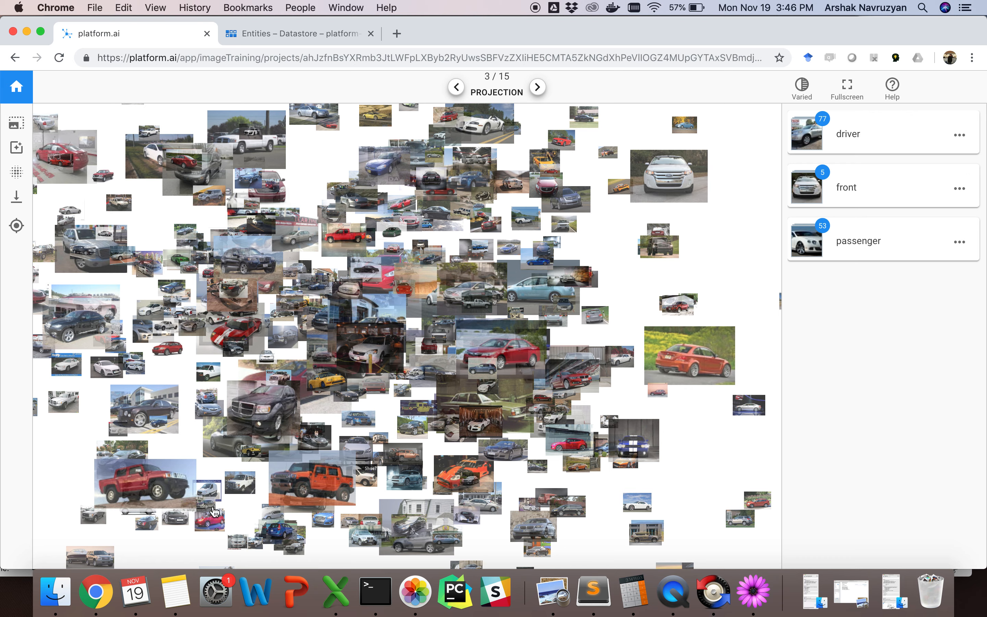
- Switch to projection 4 and add the isolated front-view white sedan to the "front" label
drag(133, 476, 74, 520)
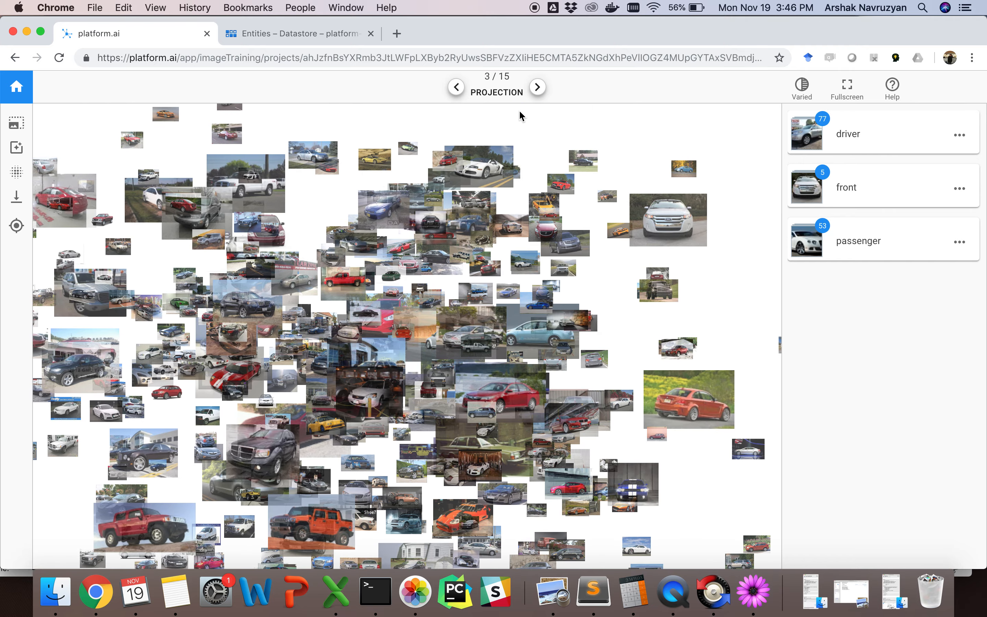
click(538, 87)
scroll(633, 240, up, 5)
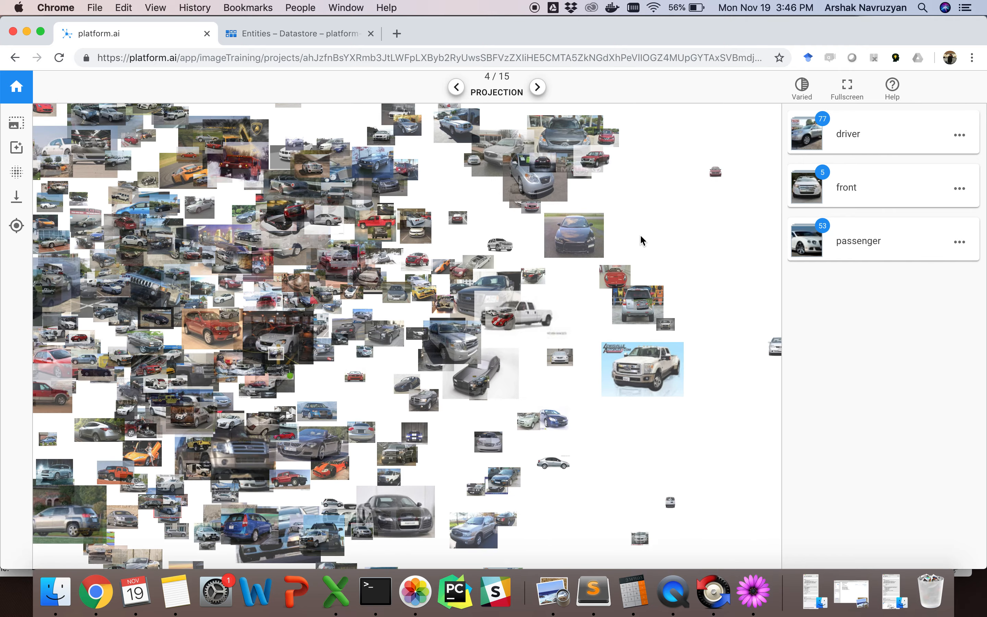
drag(731, 452, 330, 407)
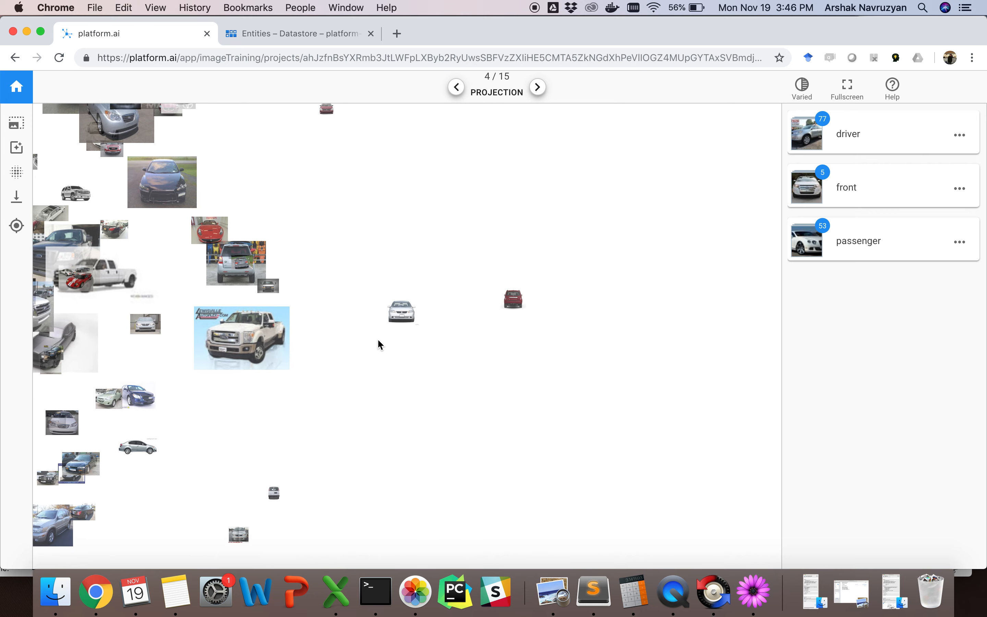
click(400, 316)
key(2)
- Add the isolated small red car, the front-view silver sedan and the small front-view vehicle beside the dark red sedan to "front"
drag(363, 406, 476, 490)
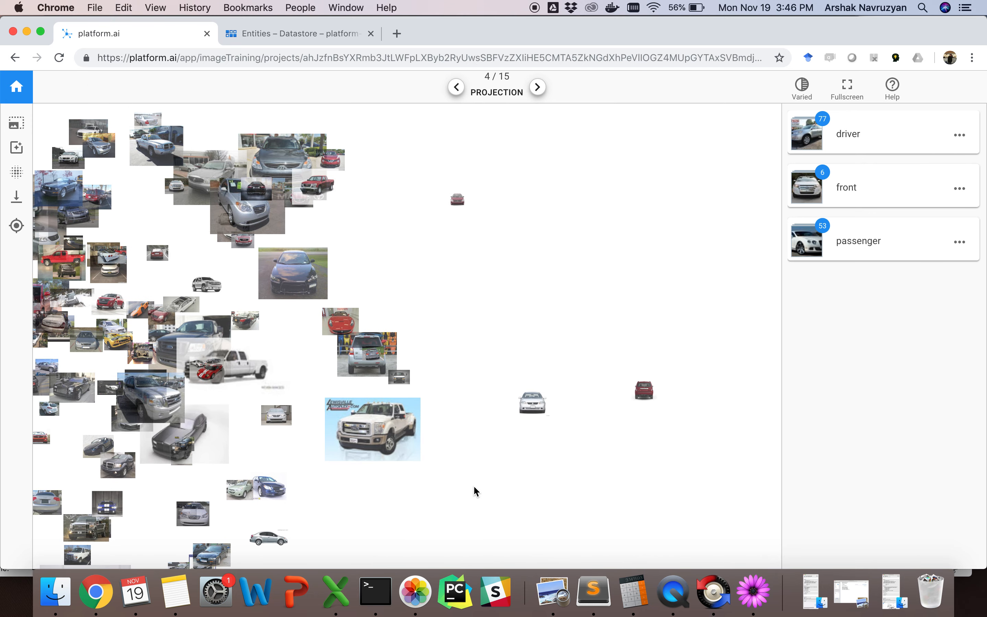
click(457, 200)
key(2)
click(191, 514)
key(2)
drag(152, 490, 525, 352)
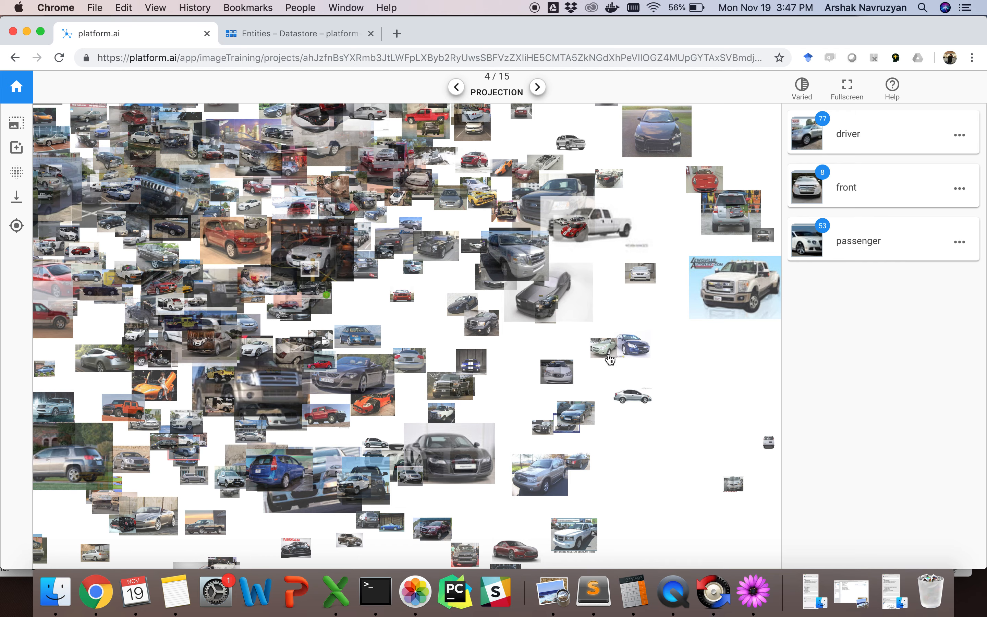
click(568, 369)
key(2)
click(464, 552)
key(2)
- Switch to projection 5, box-select the isolated front-view white and dark red cars, include the grey front-view car and add them to "front"
drag(474, 510, 747, 309)
drag(209, 350, 295, 481)
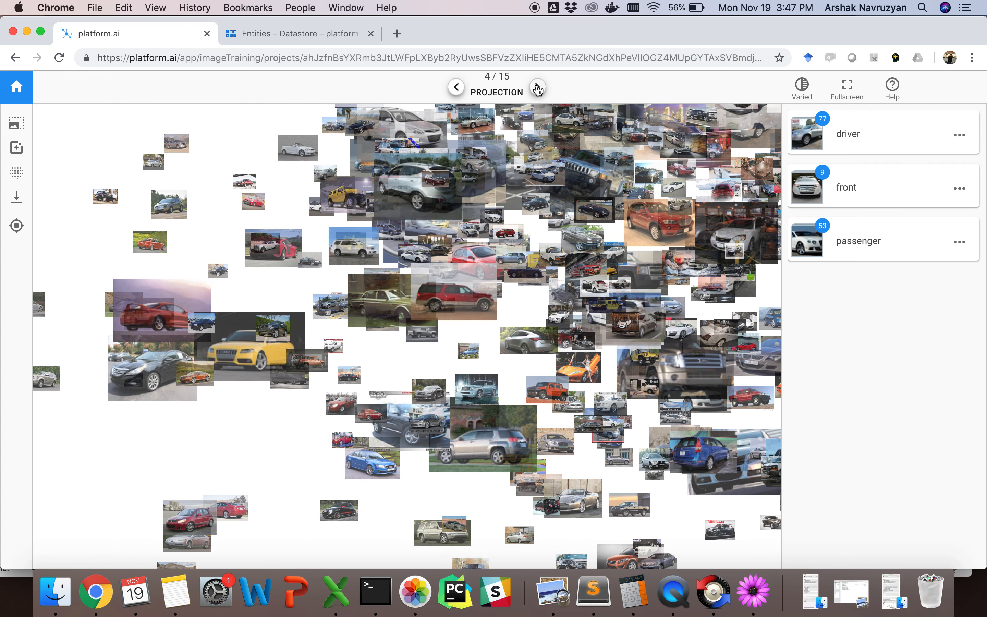
click(538, 88)
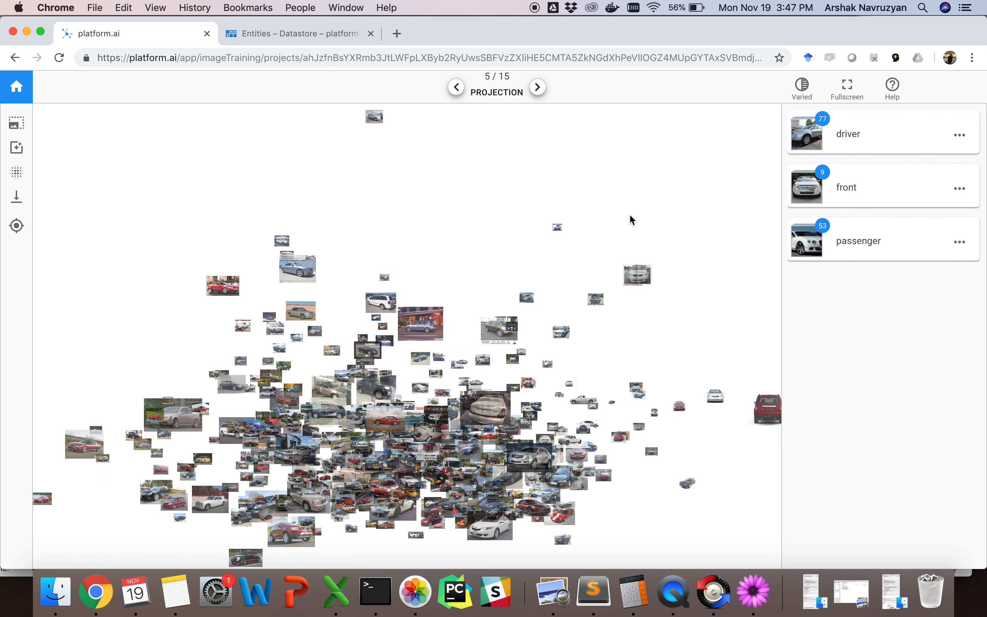
scroll(629, 214, up, 5)
drag(612, 488, 535, 148)
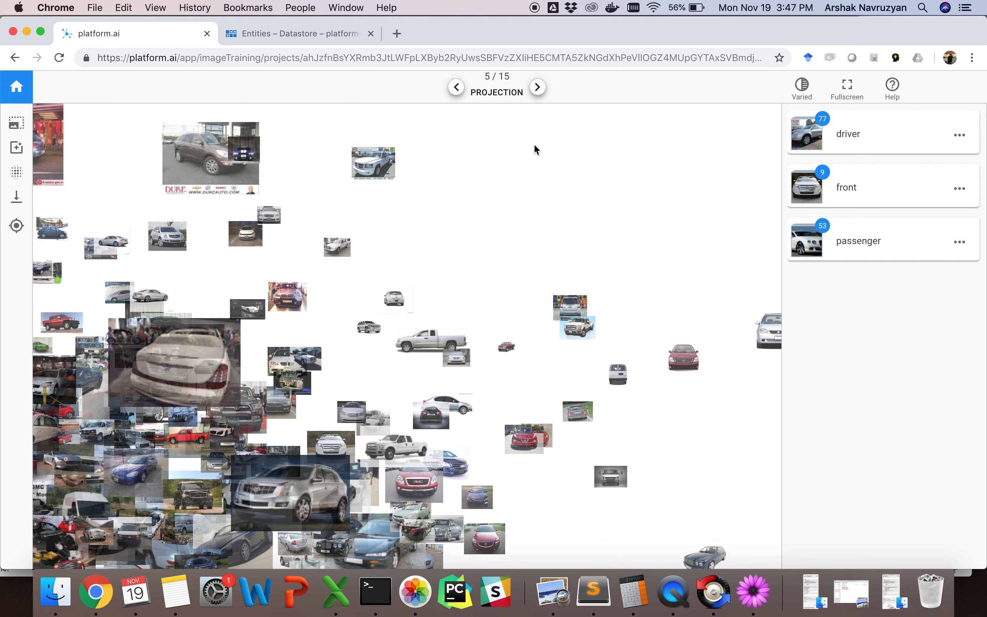
drag(631, 219, 447, 180)
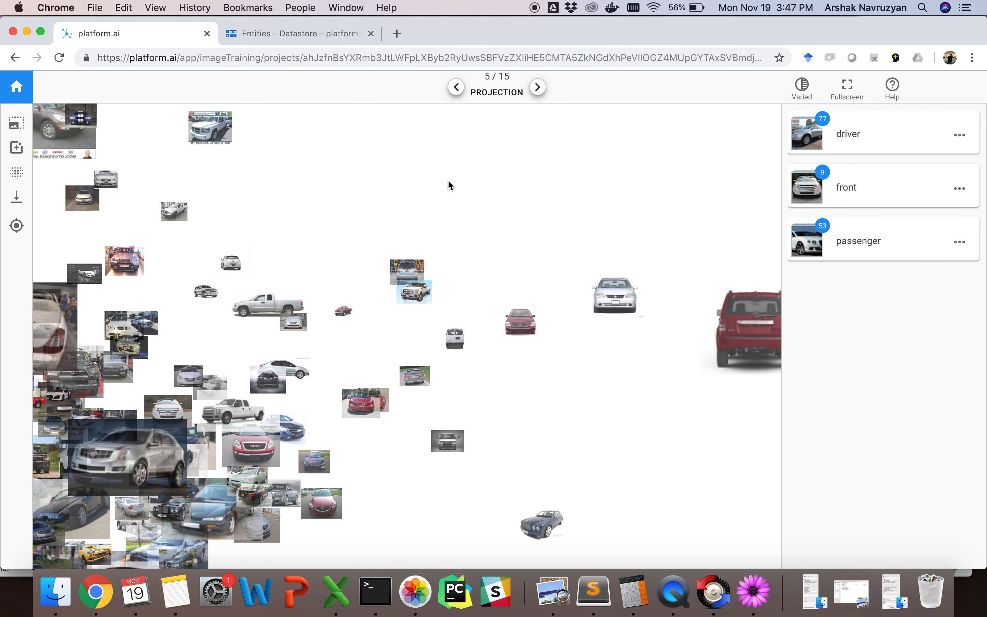
scroll(545, 212, right, 3)
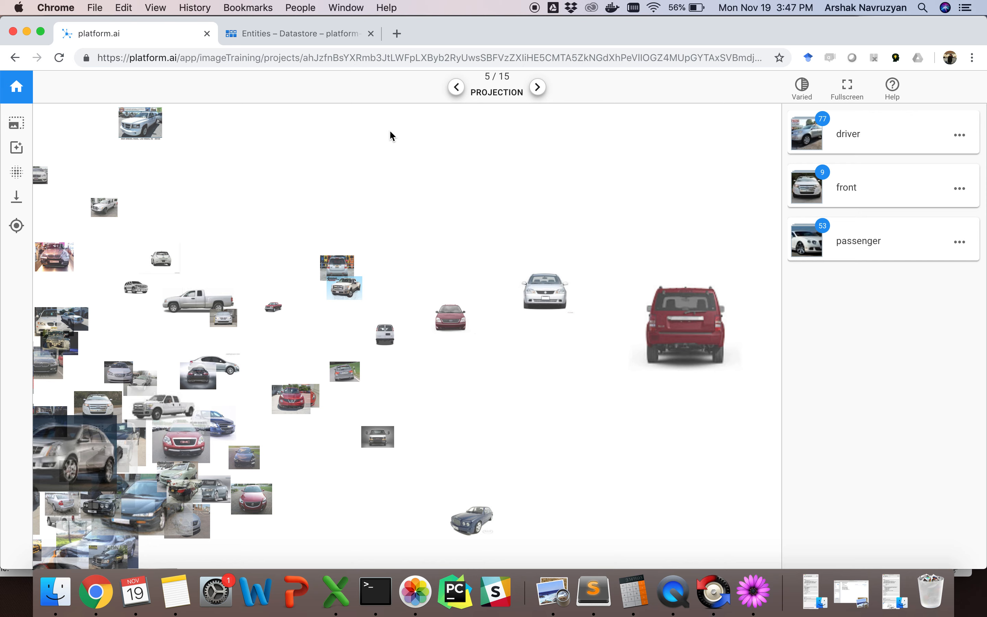
click(16, 123)
drag(595, 233, 429, 341)
click(385, 430)
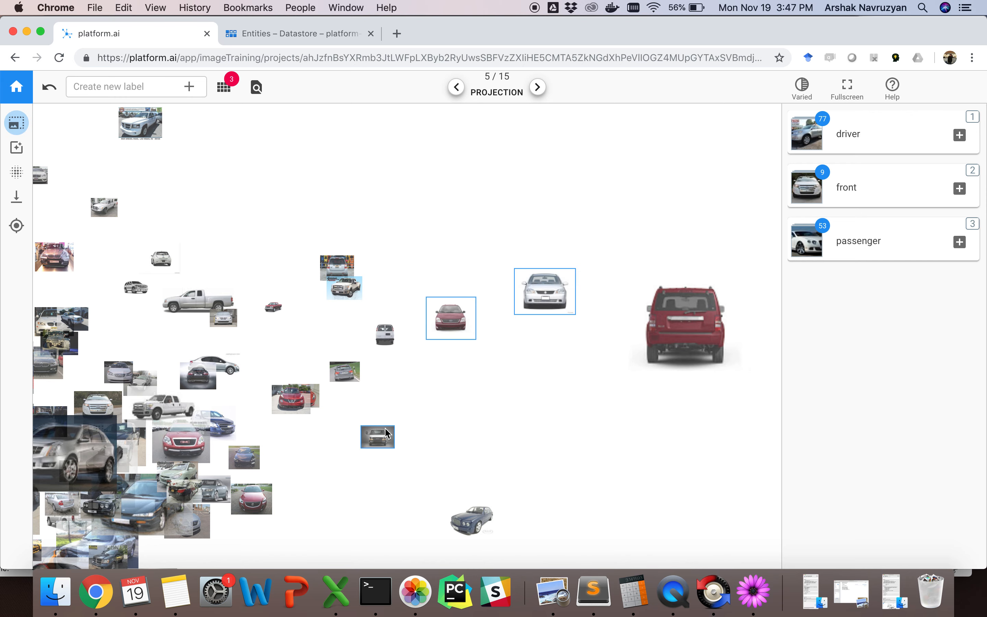
key(2)
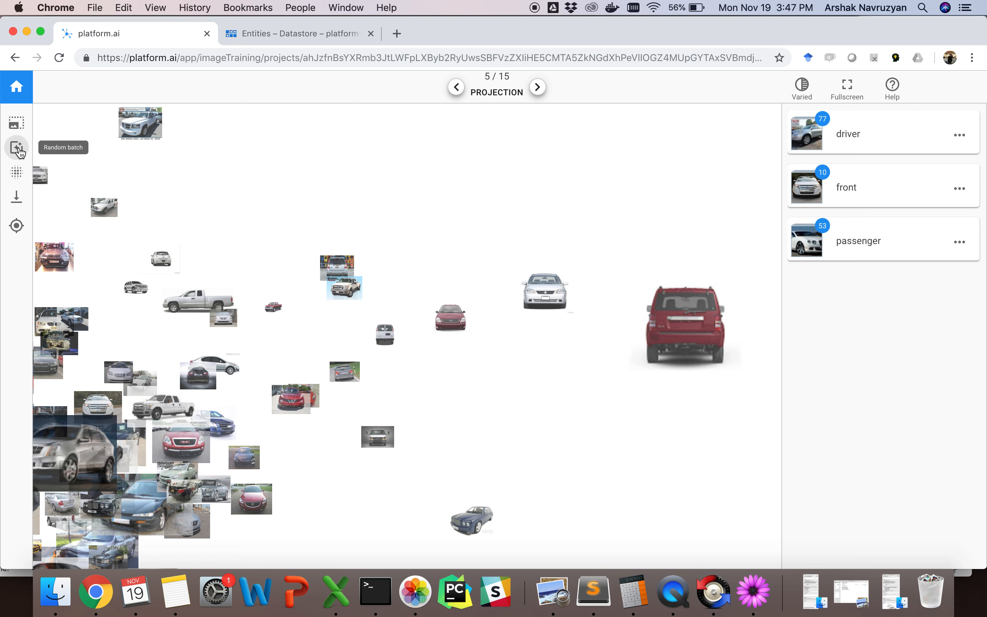
- Add the front-view red SUV and the dark red car below it to "front", and recompute the projections with the current labels
click(204, 443)
click(264, 509)
key(2)
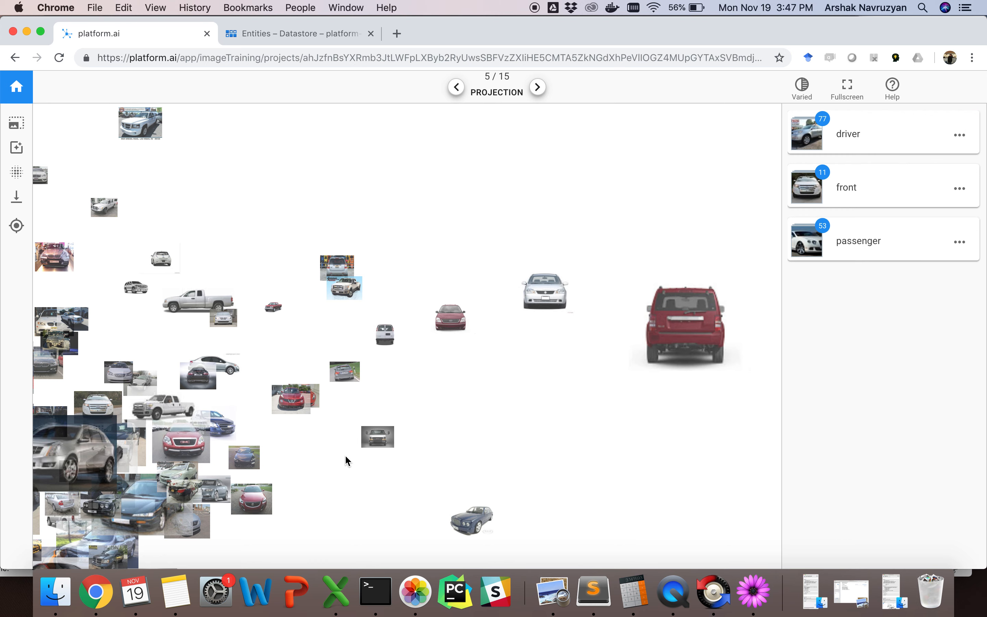
drag(236, 243, 456, 236)
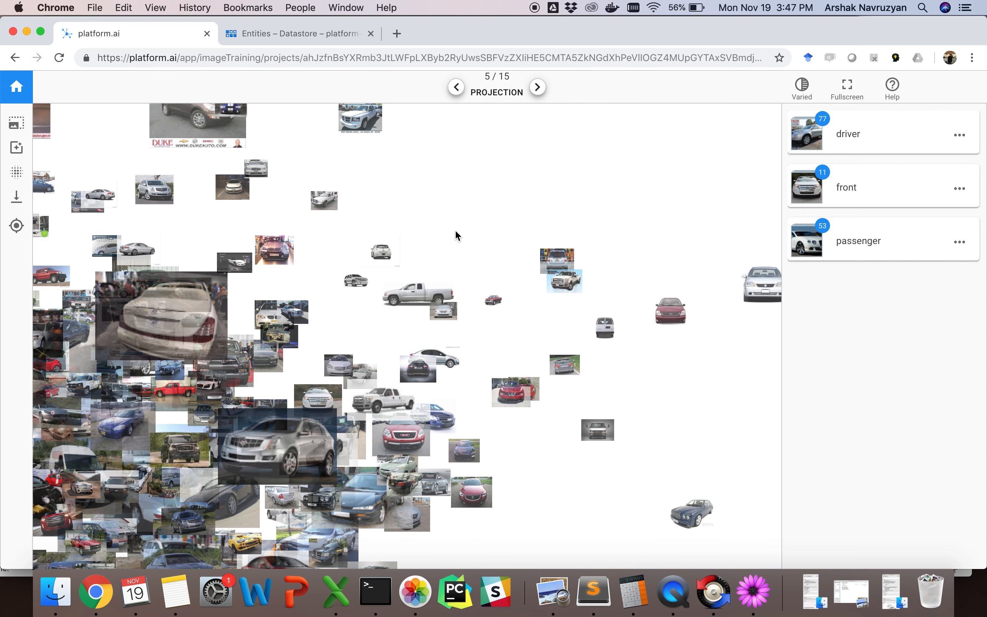
click(18, 173)
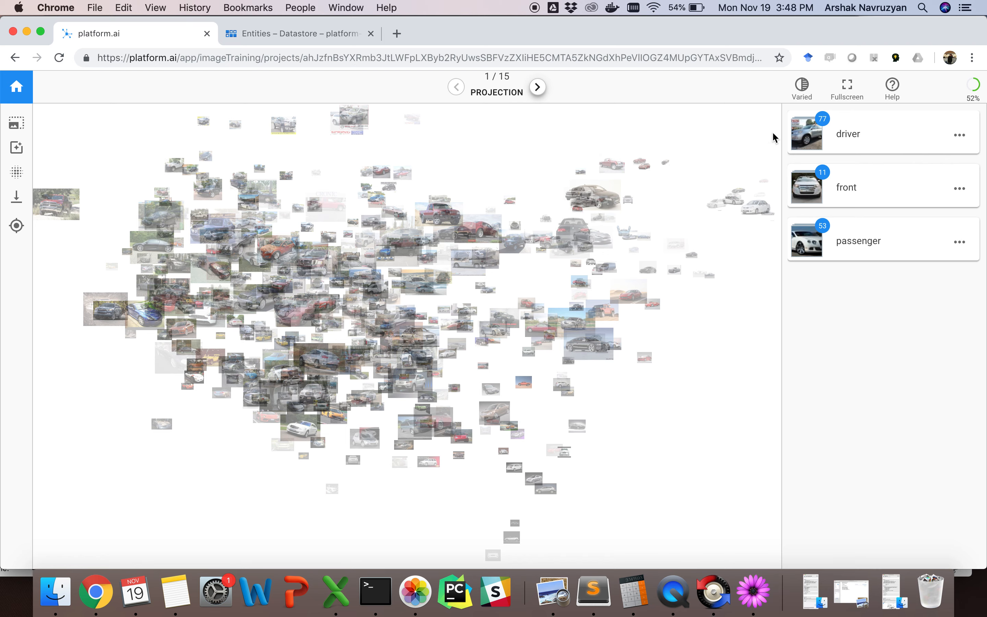
- Compare varied and fixed image opacity on the map, ending on fixed opacity
click(803, 93)
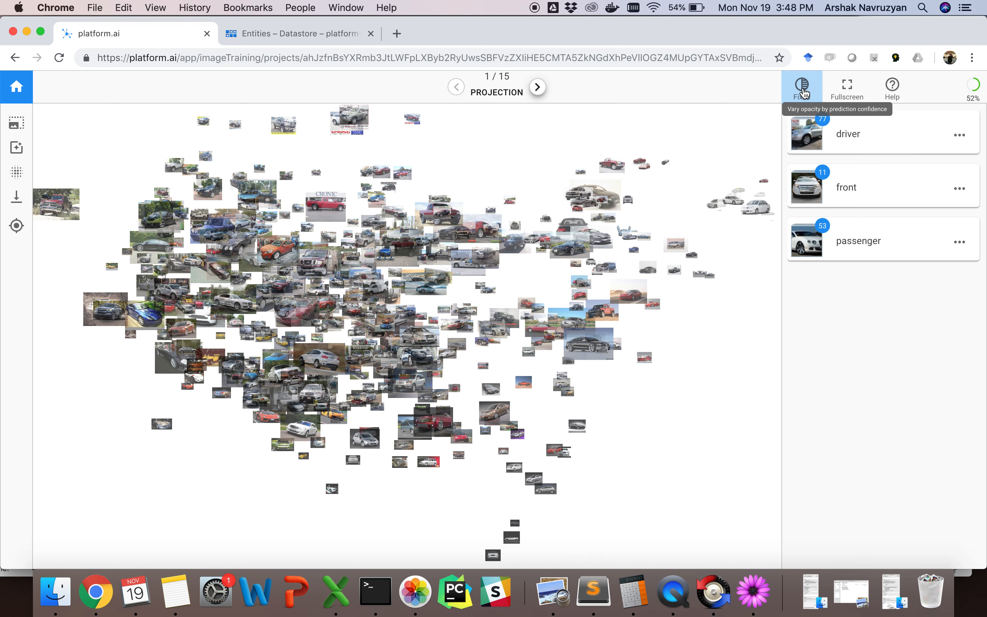
click(803, 93)
click(804, 93)
click(804, 93)
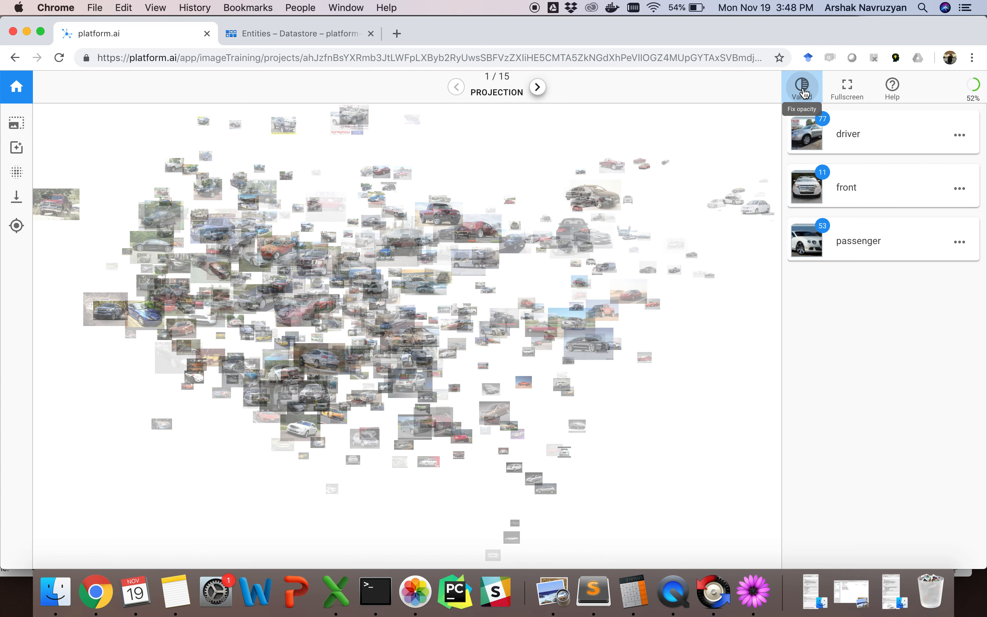
click(803, 93)
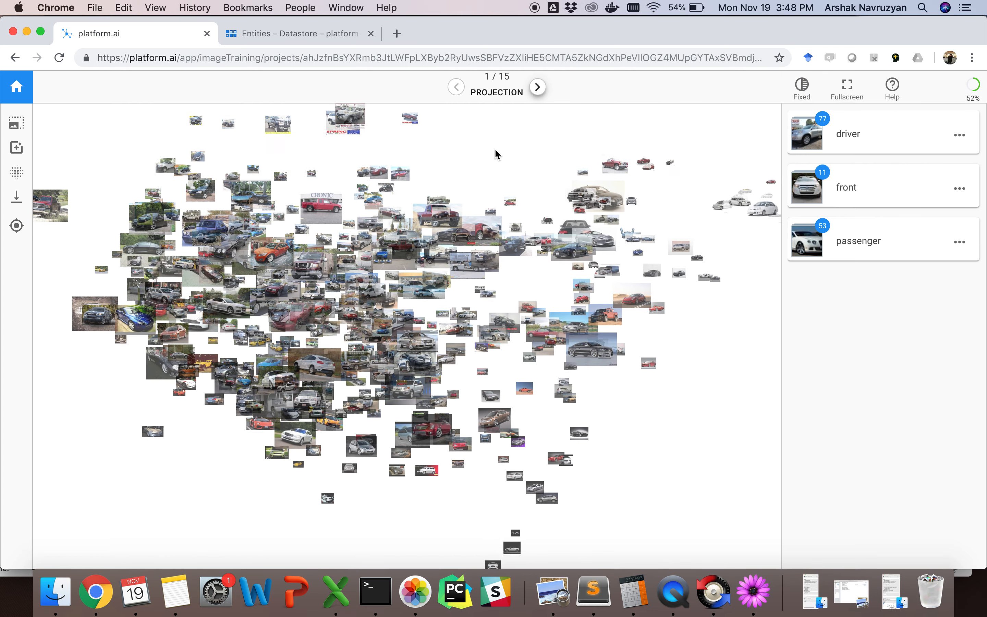
- Download the project's prediction CSV, open Car Orientation_prediction.csv in Excel and examine the predicted class column
scroll(496, 149, up, 3)
drag(451, 154, 517, 127)
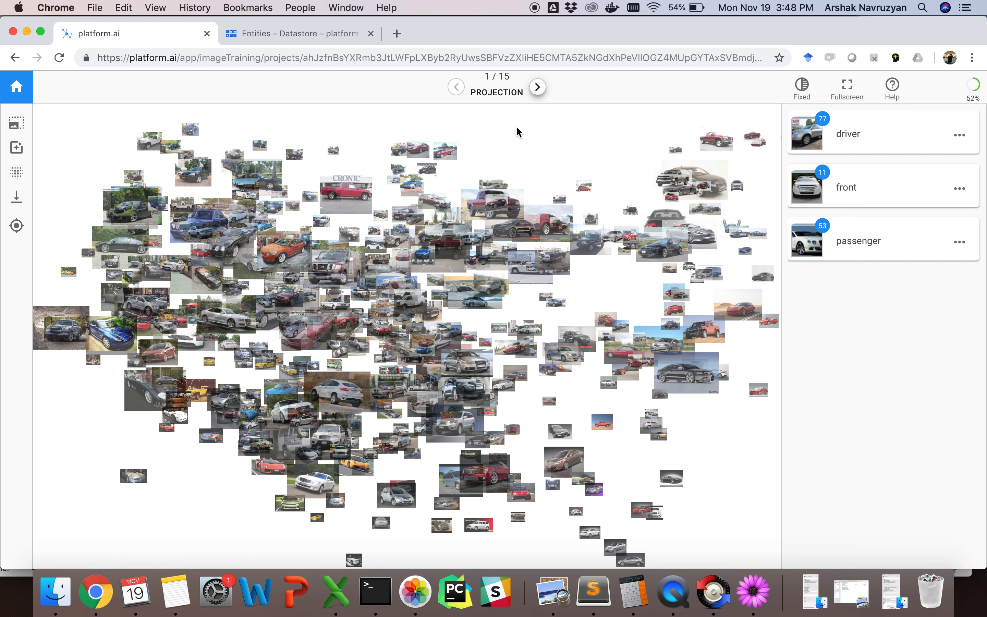
click(17, 200)
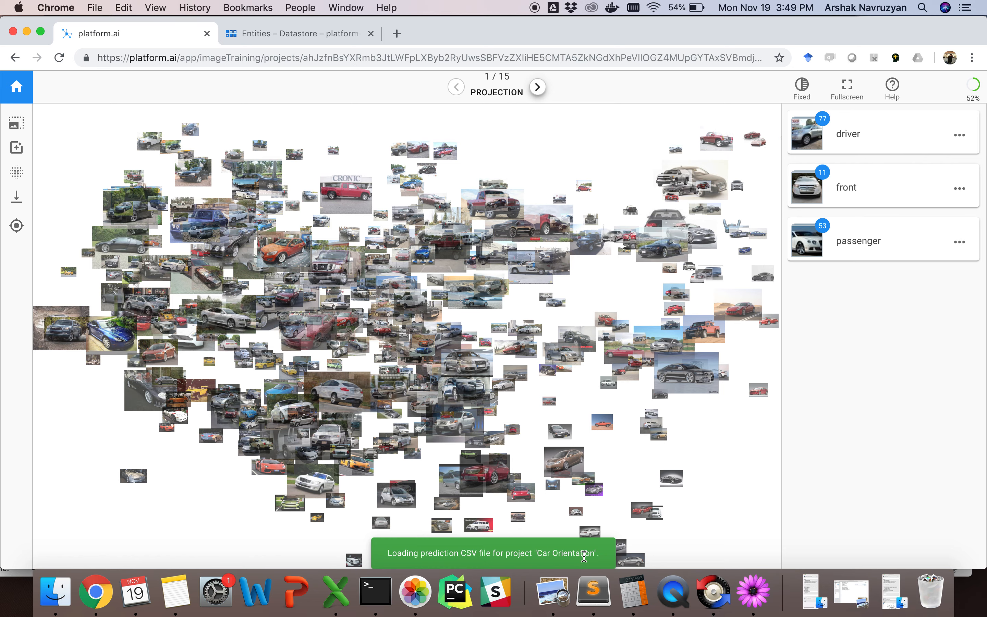
click(94, 561)
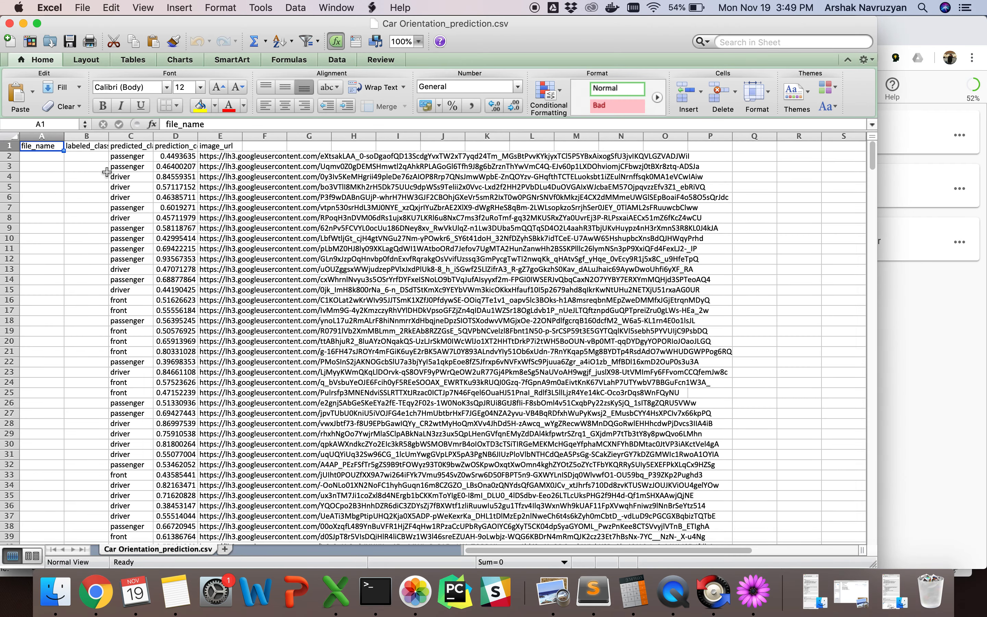
click(134, 159)
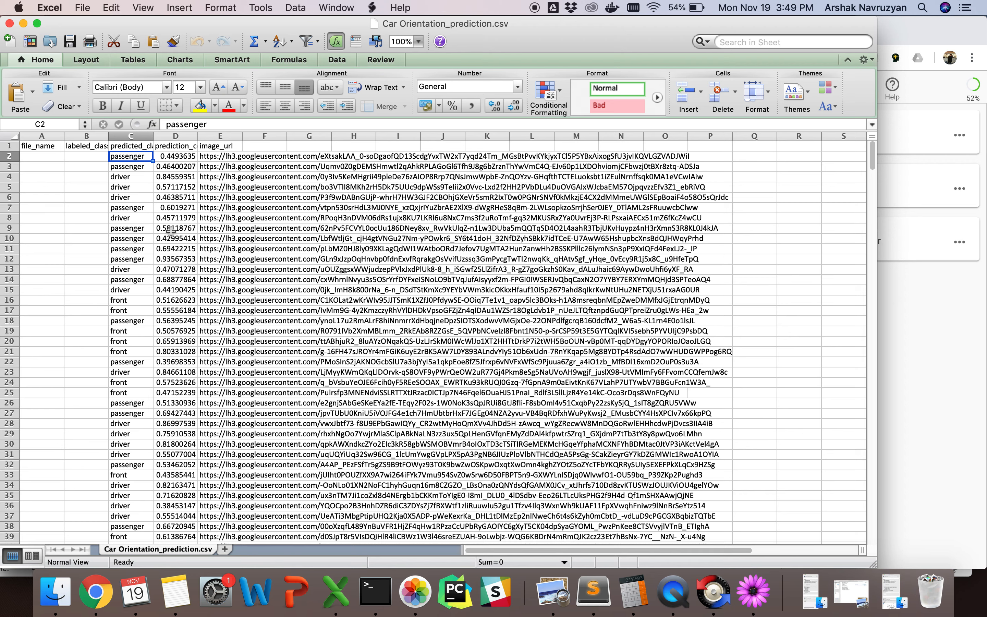
- Examine the prediction confidence and image_url values of the first rows in the prediction spreadsheet
click(182, 166)
key(Up)
key(Right)
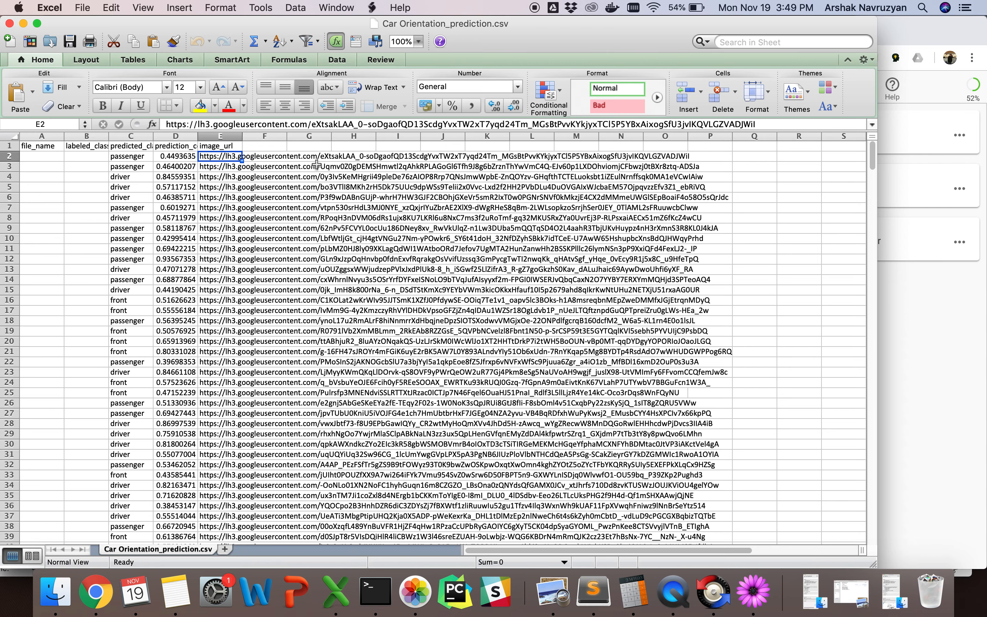
- Switch back to the platform.ai project in Chrome and select the "front" and "driver" labels
click(955, 344)
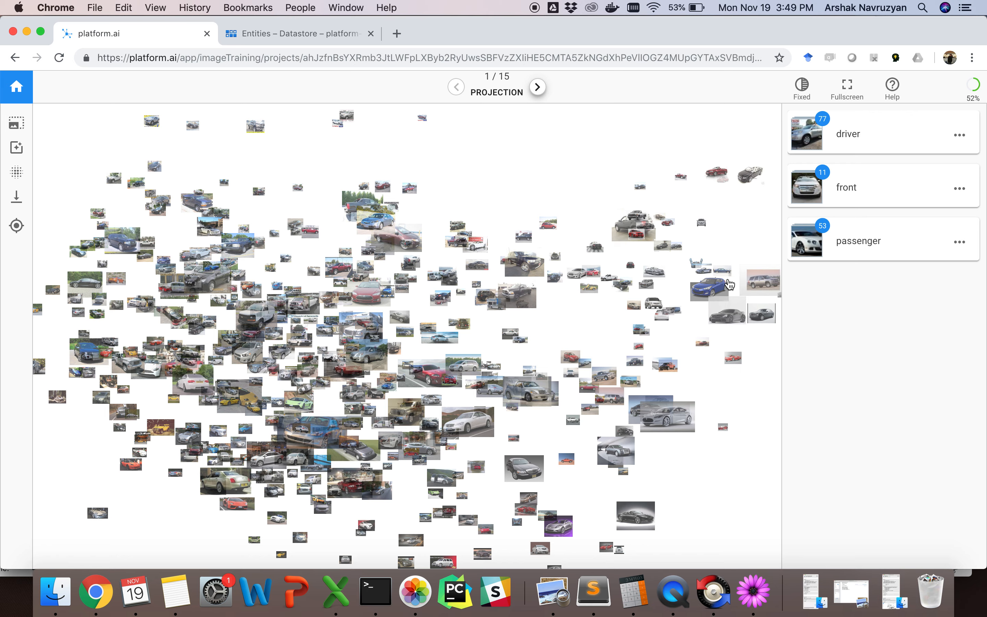
click(875, 195)
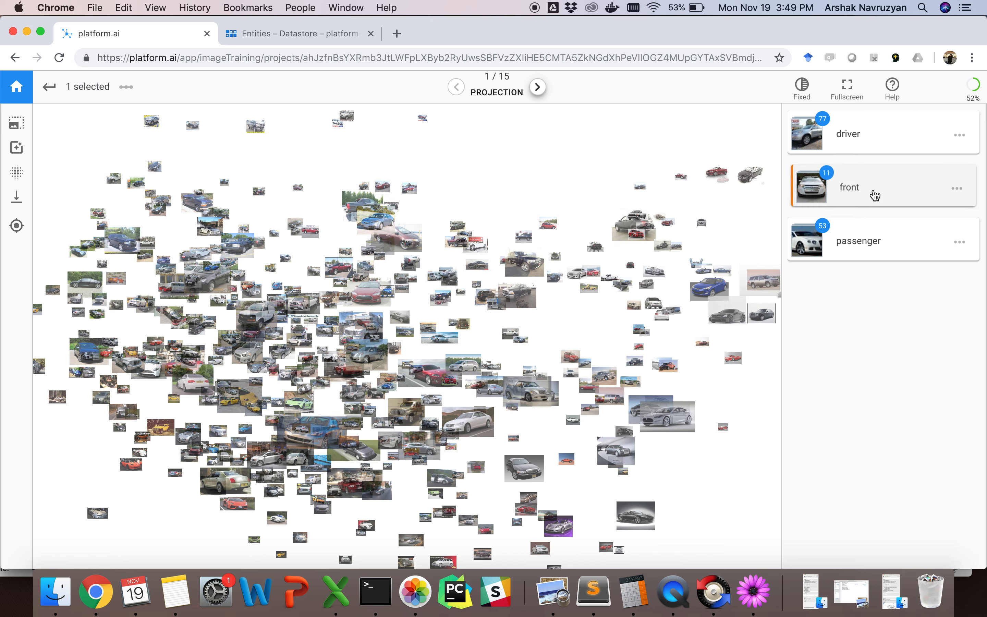
click(882, 134)
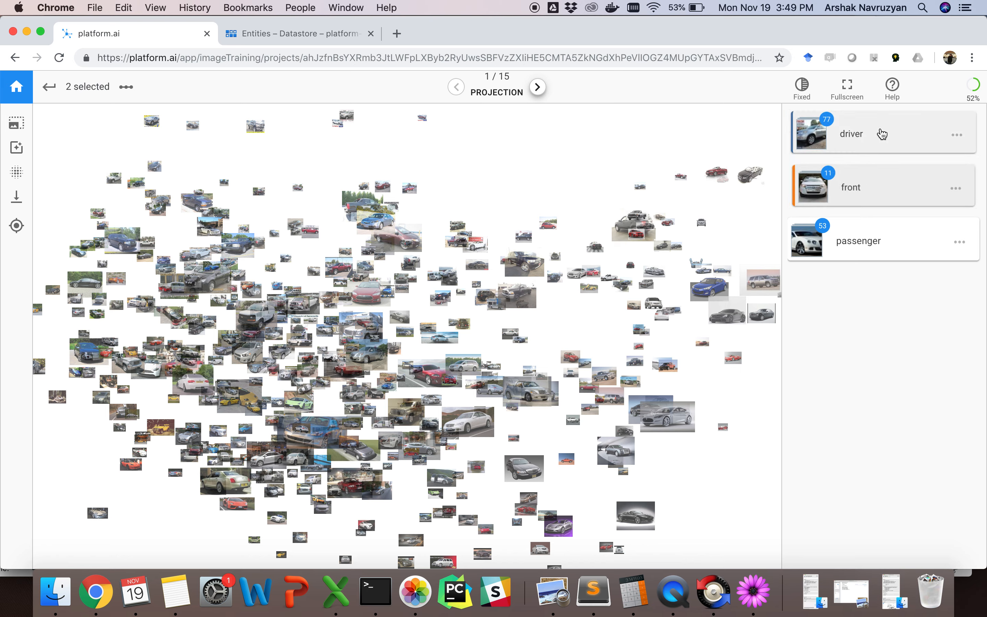
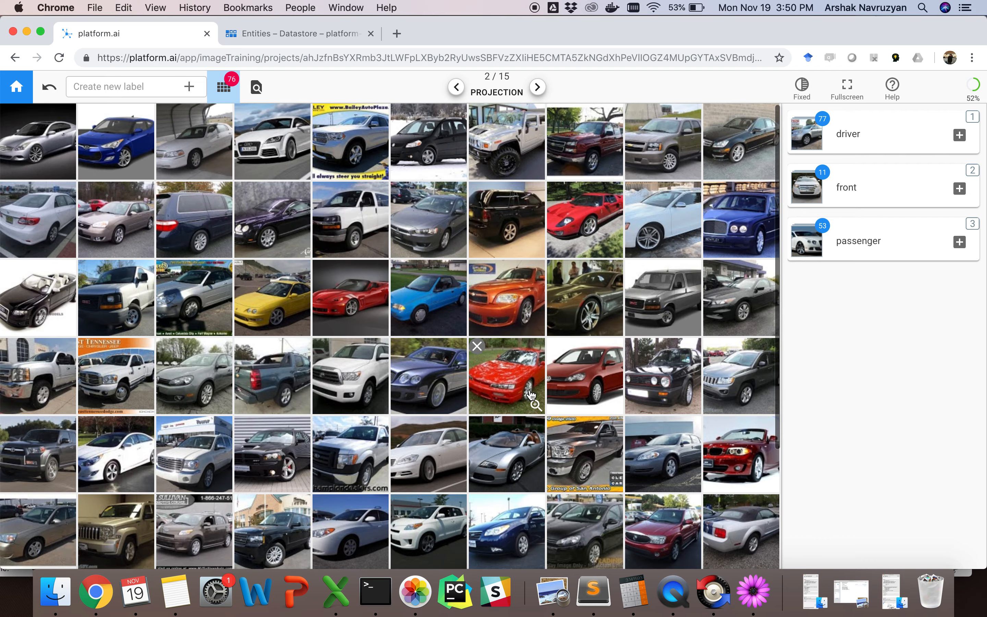
- Exclude the black SUV and the white sedan in the second row of the selection grid, and add the remaining images to "driver"
click(502, 223)
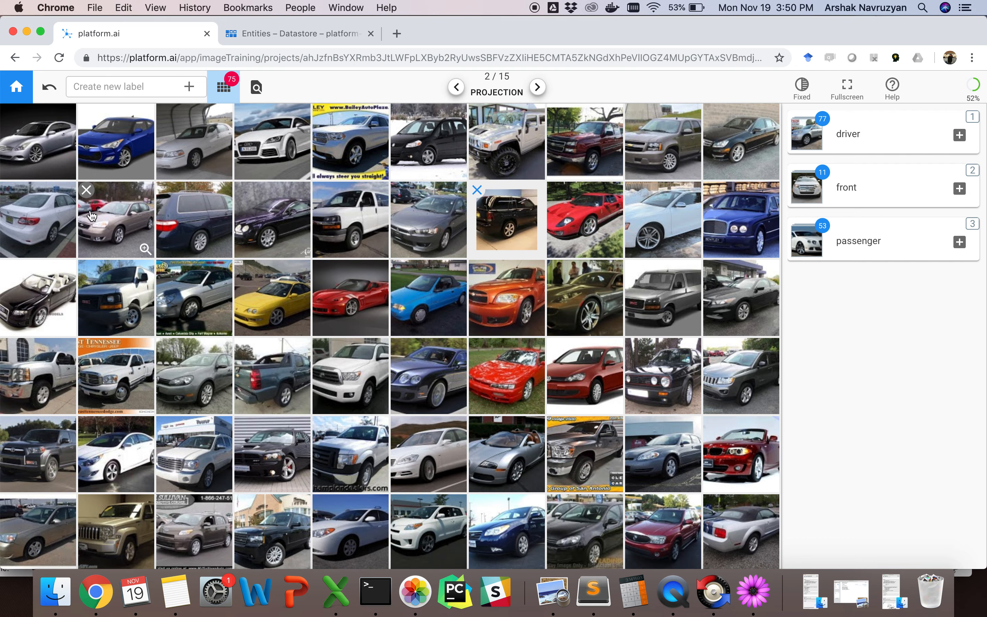
click(41, 222)
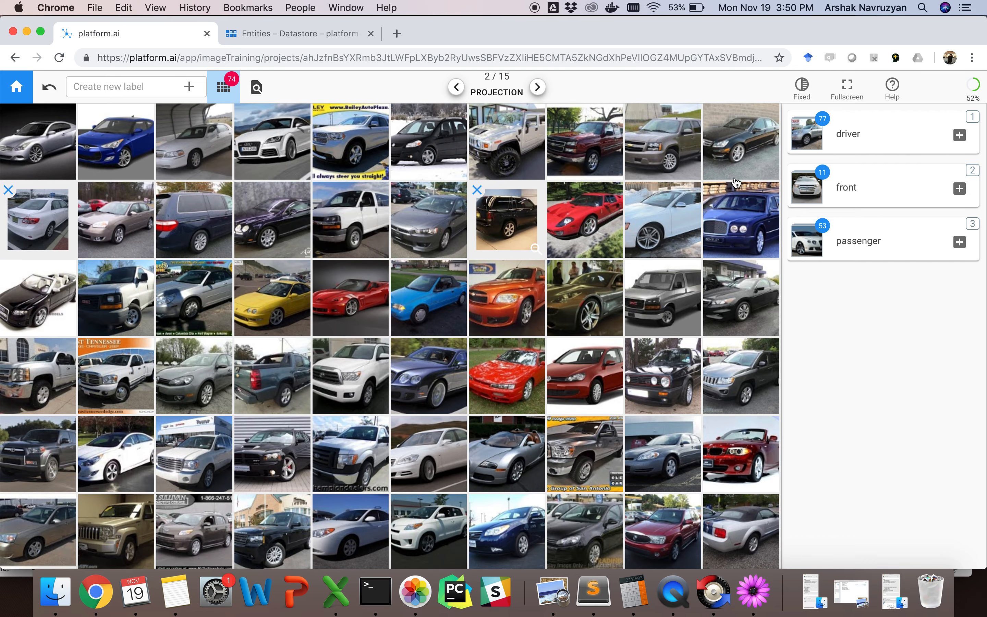
click(963, 138)
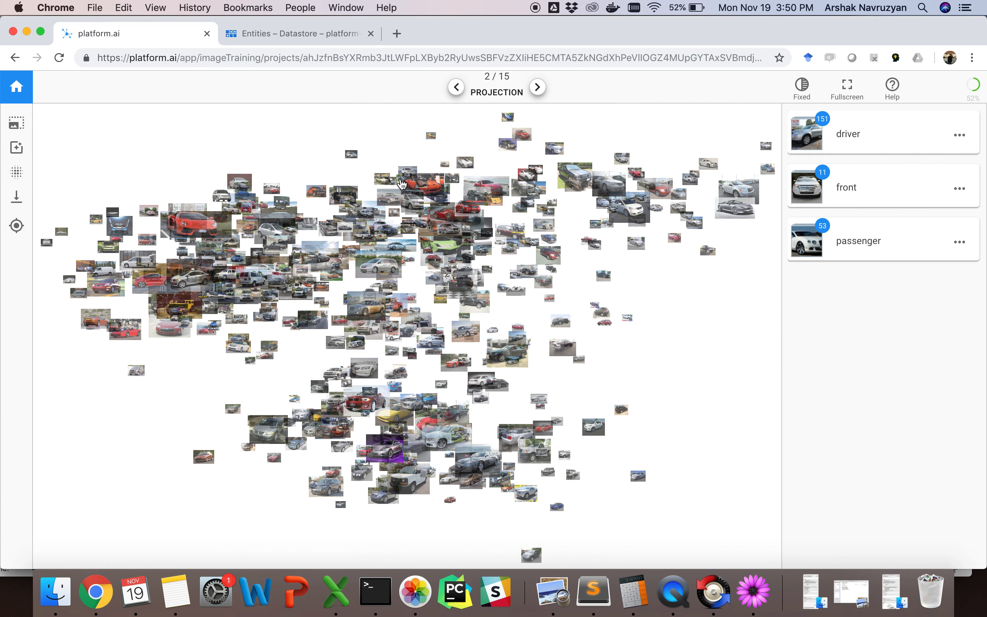
- Select four front-view cars in projection 2, including the large orange-red sports car and the pale red car below it, and add them to "front"
click(191, 220)
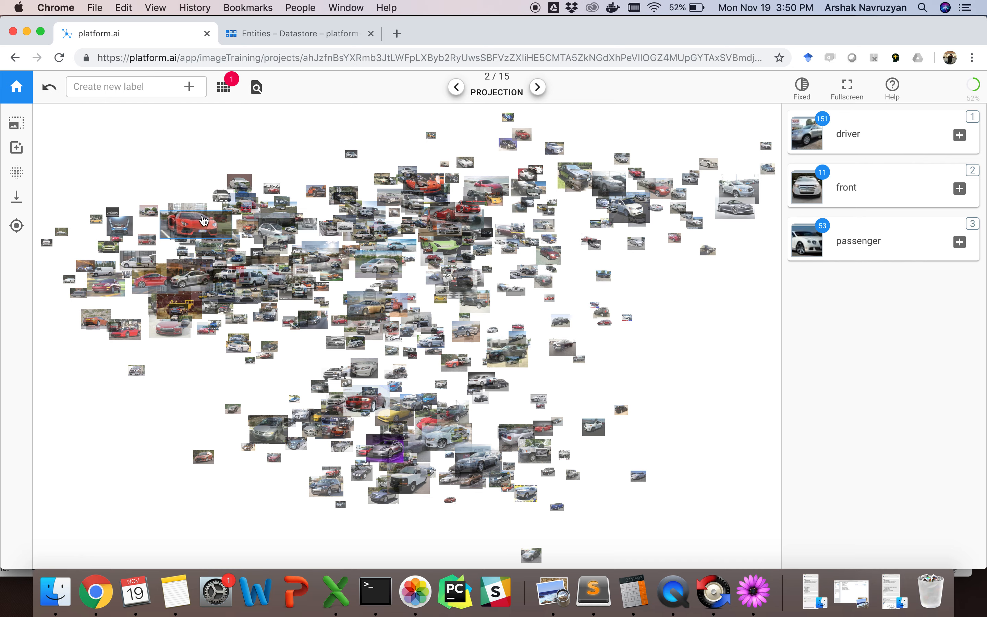
scroll(192, 158, up, 3)
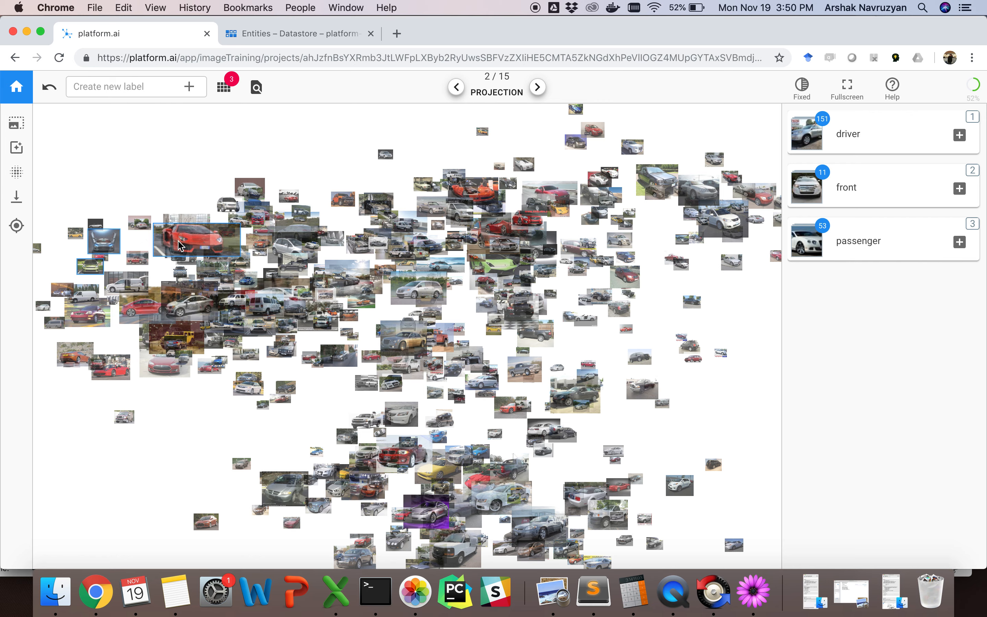
click(160, 370)
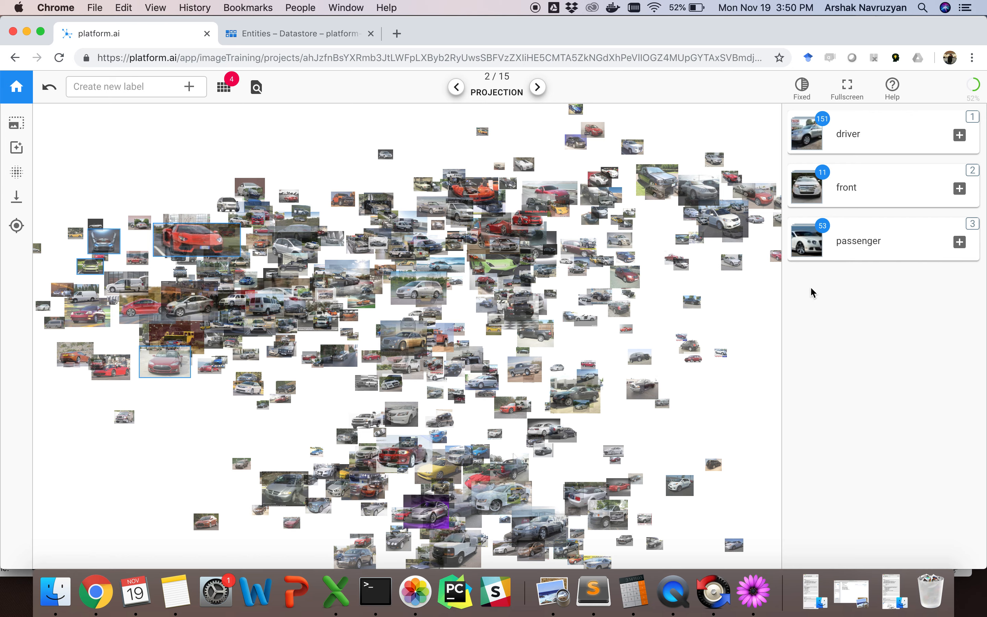
click(960, 188)
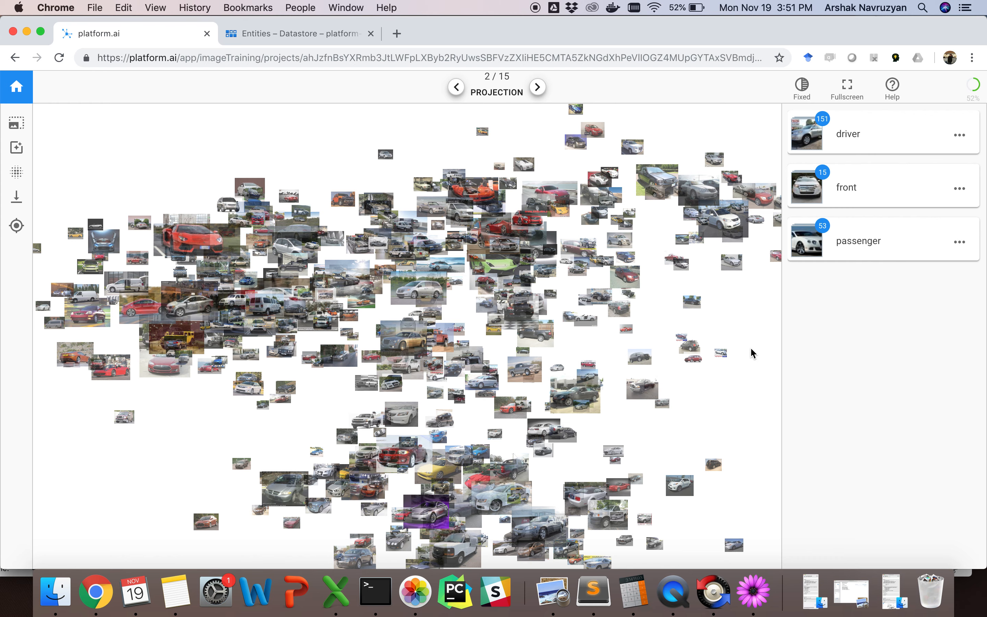
- Select eight mostly red and orange cars spread across projection 2 and find similar images
drag(750, 347, 509, 372)
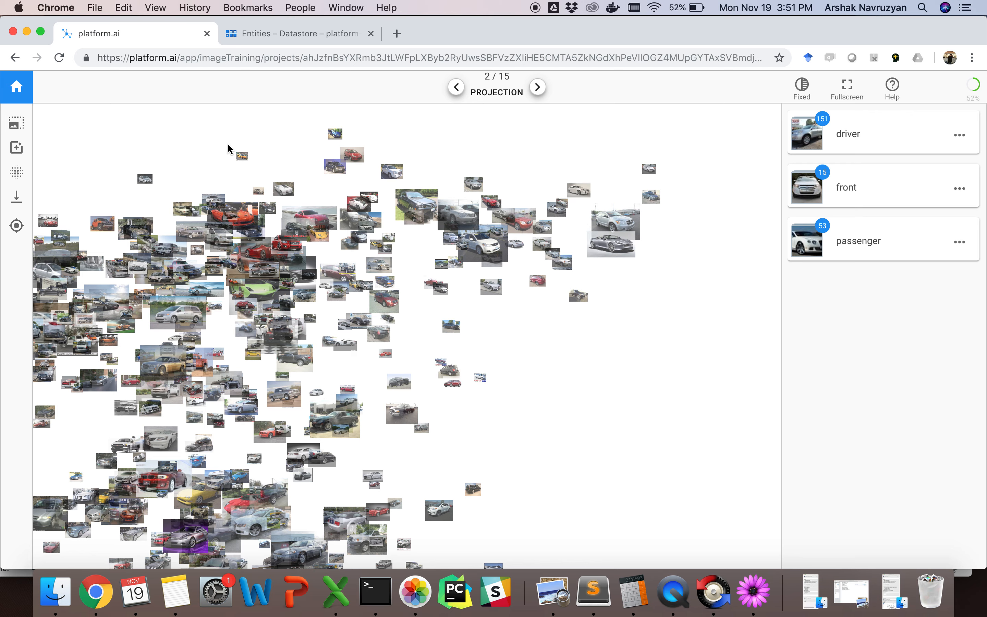
click(247, 220)
click(322, 225)
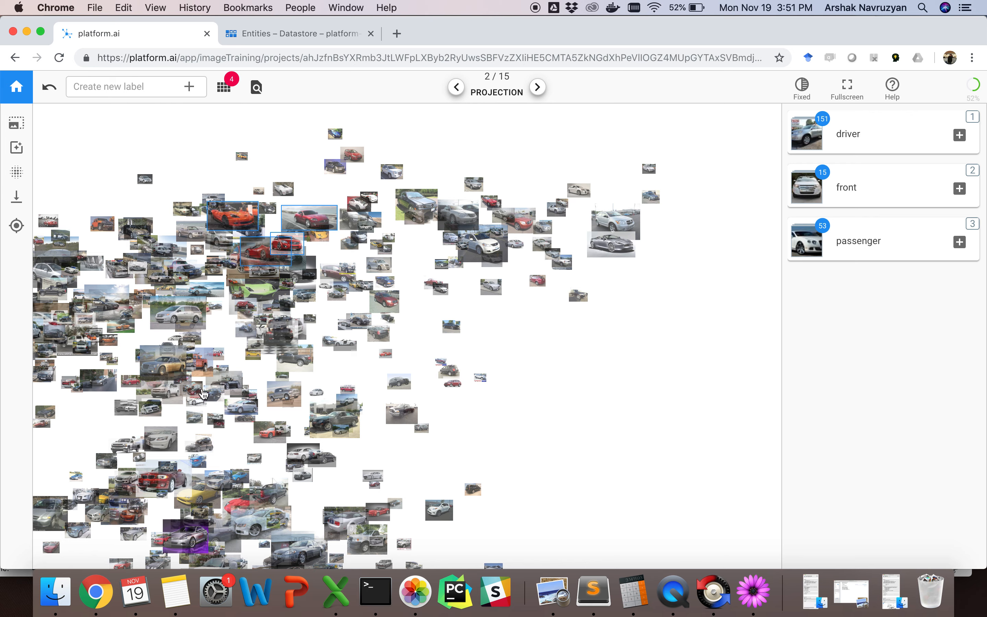
click(244, 504)
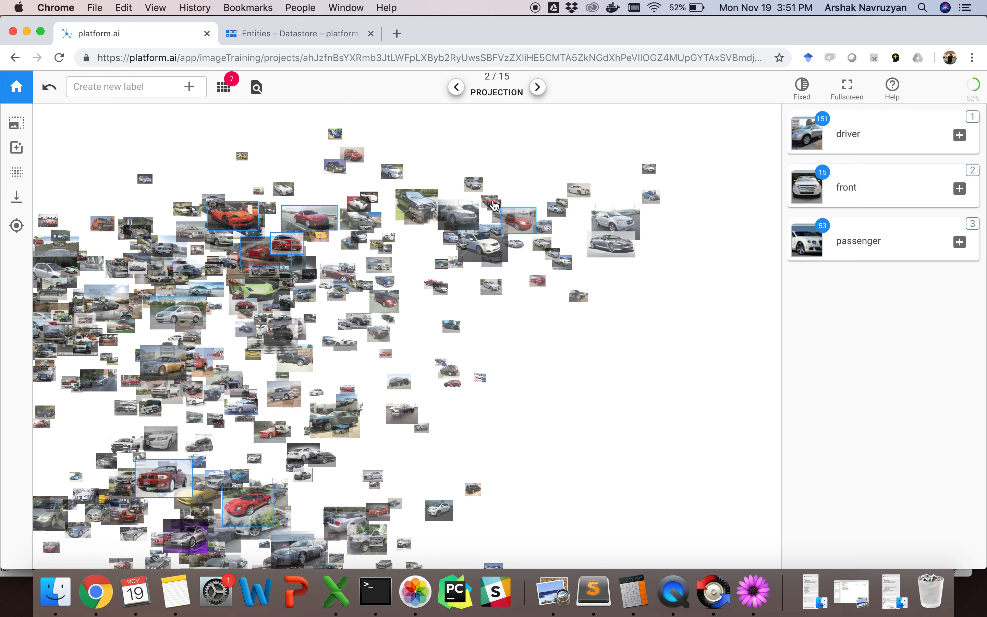
click(257, 89)
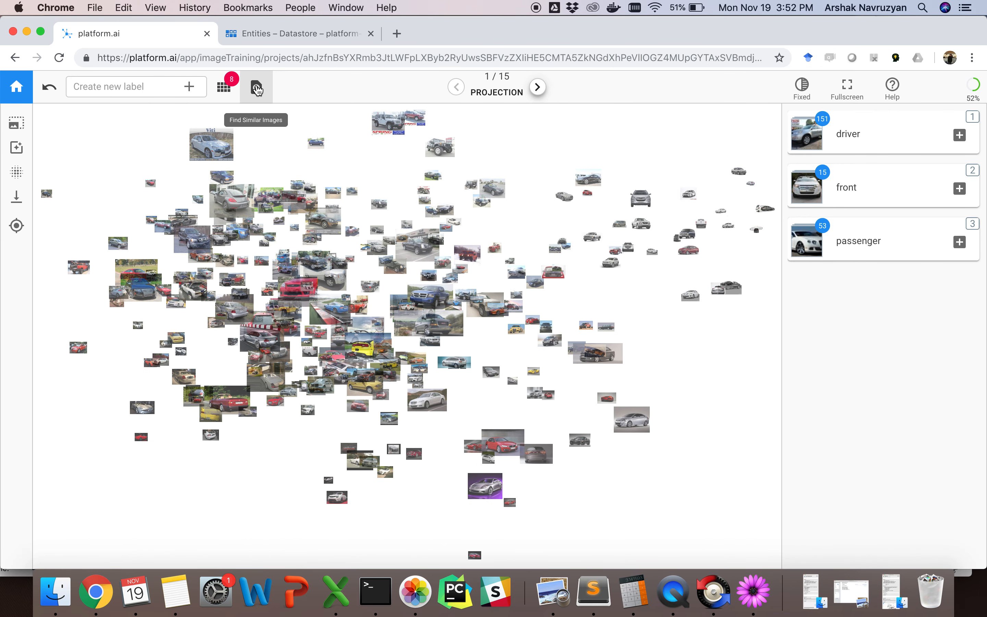
- Browse the similar-image map up to projection 3 and switch the map browsing mode to Layer
click(539, 87)
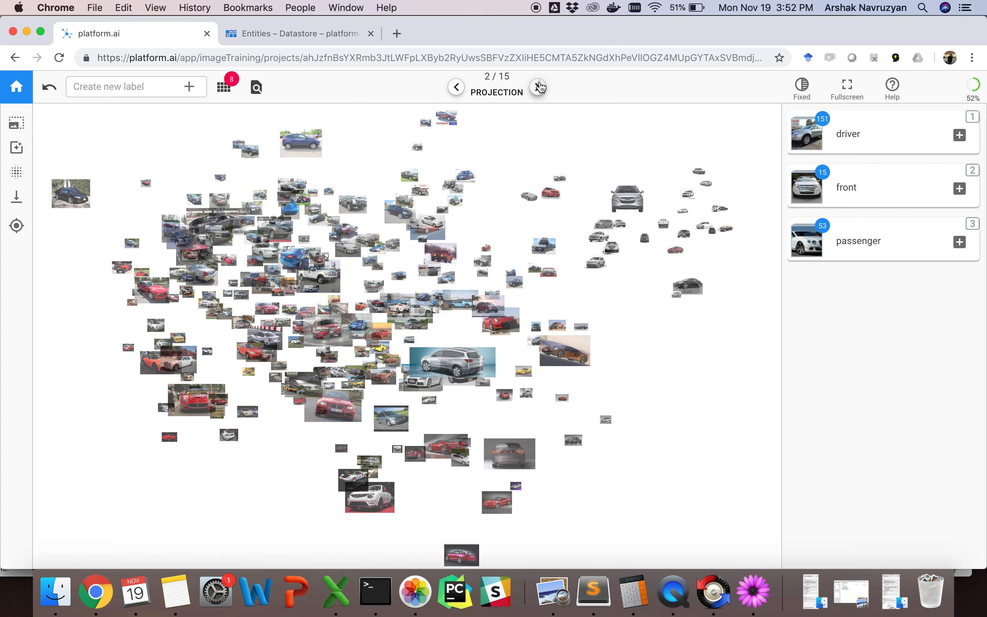
click(539, 87)
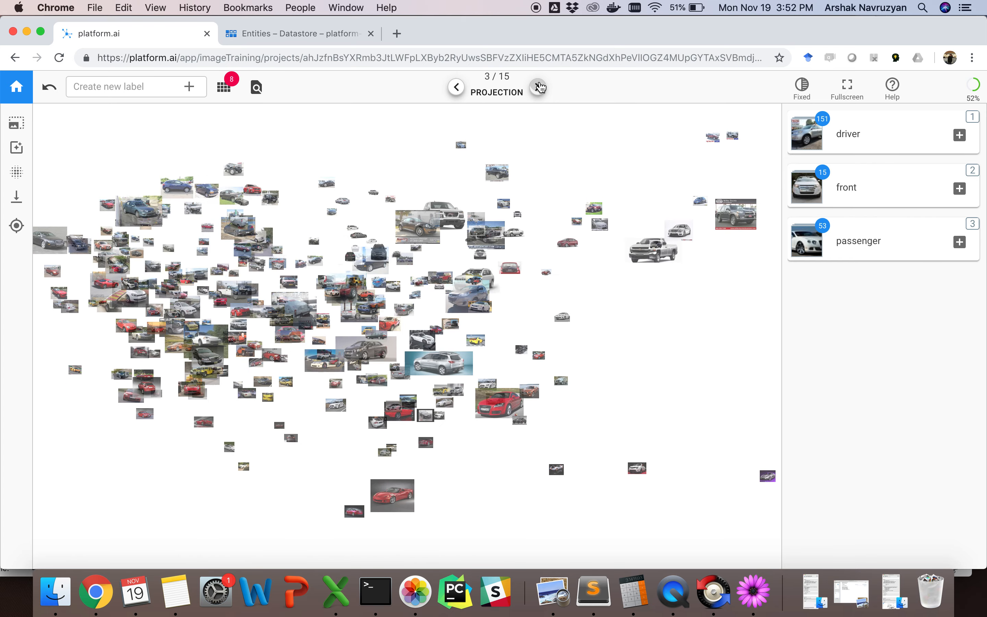
click(497, 93)
click(493, 135)
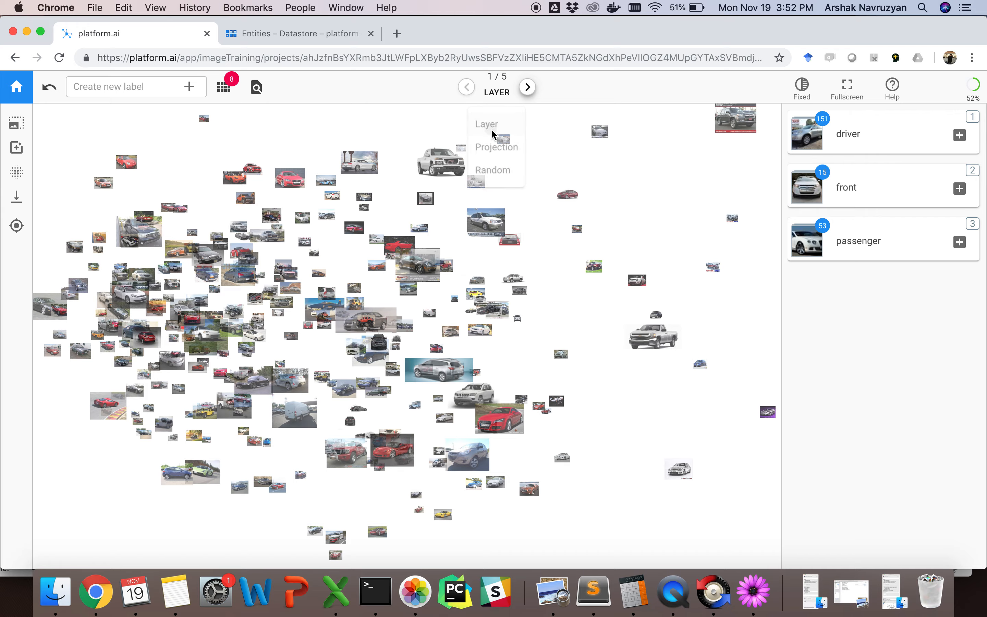
- Compare the image arrangement across layers 2 to 5, ending on layer 4
click(529, 88)
click(528, 88)
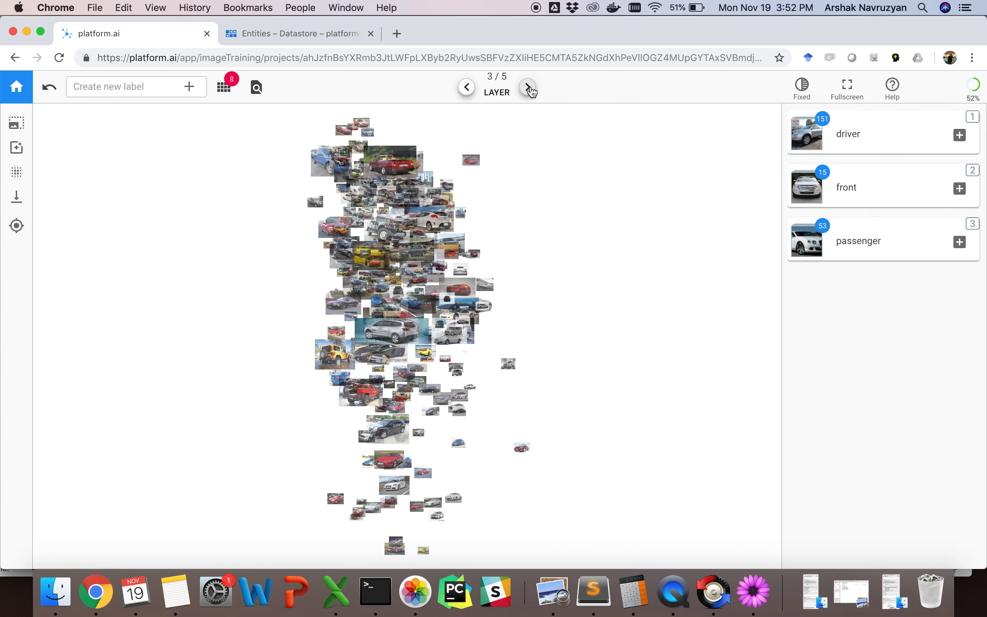
click(463, 90)
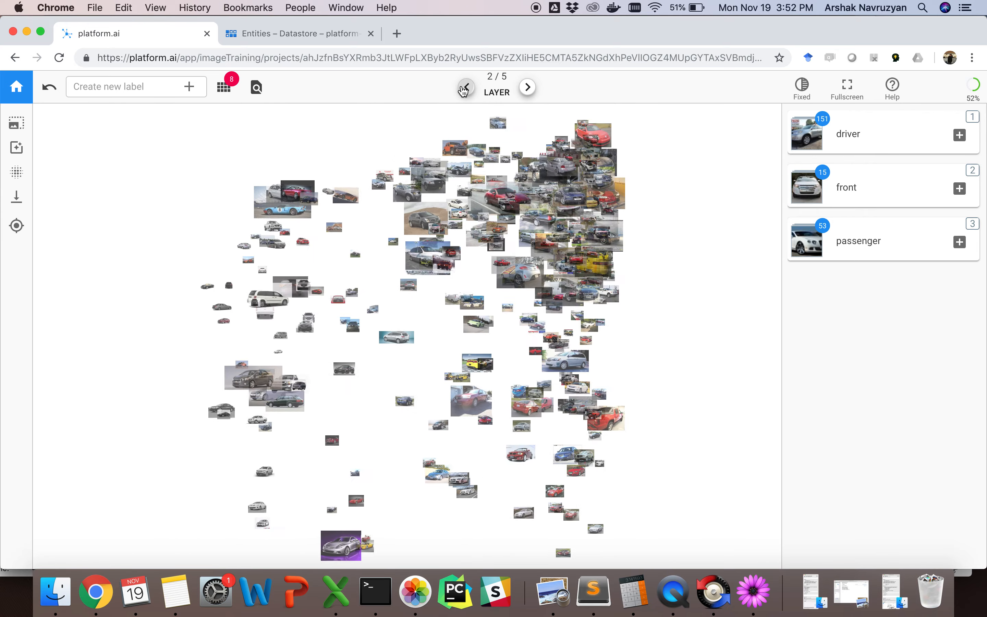
click(528, 87)
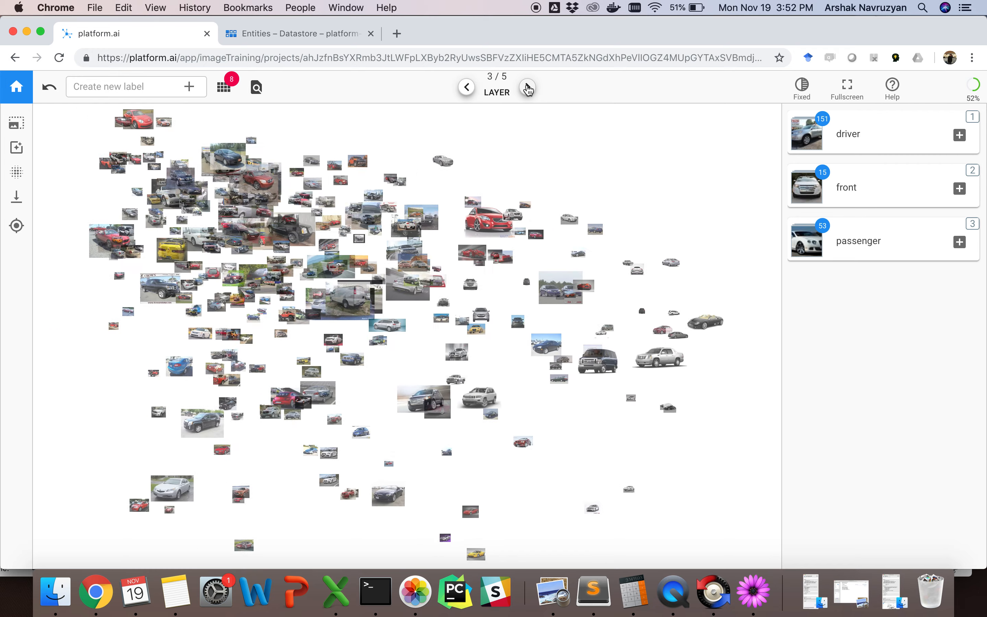
click(528, 88)
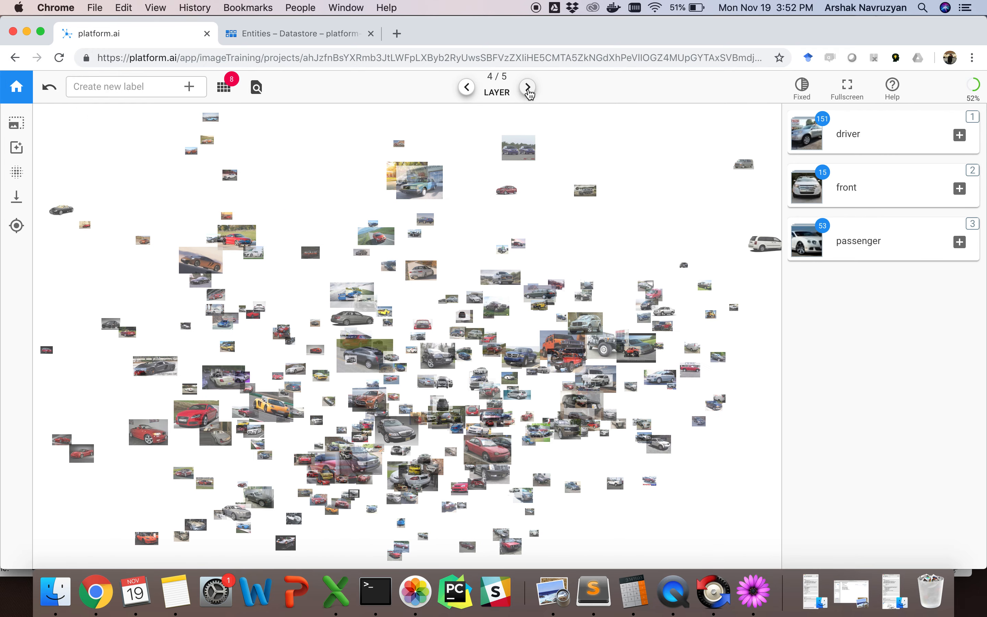
click(528, 88)
click(468, 88)
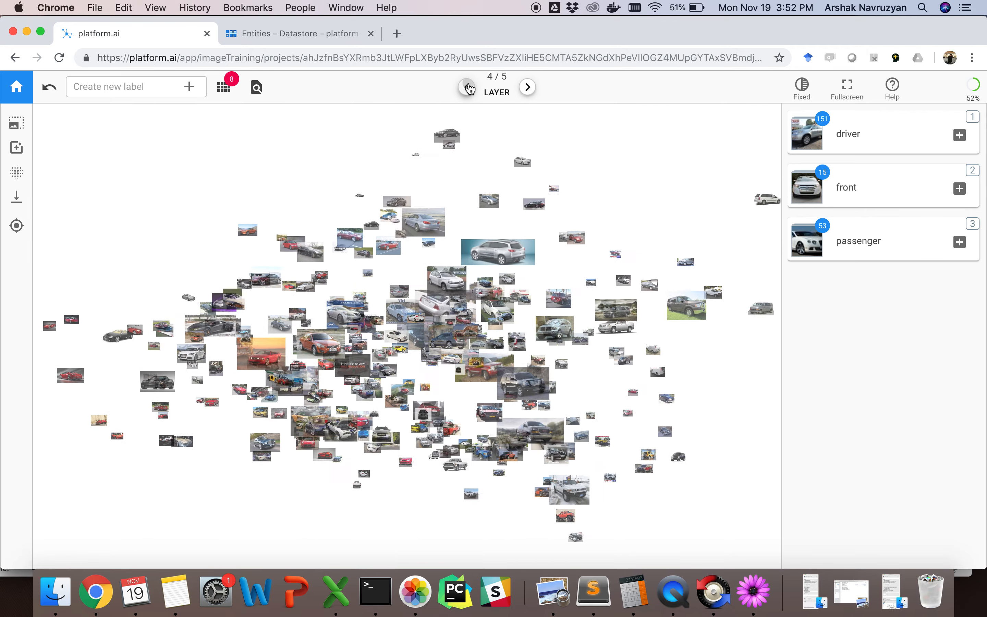
click(468, 88)
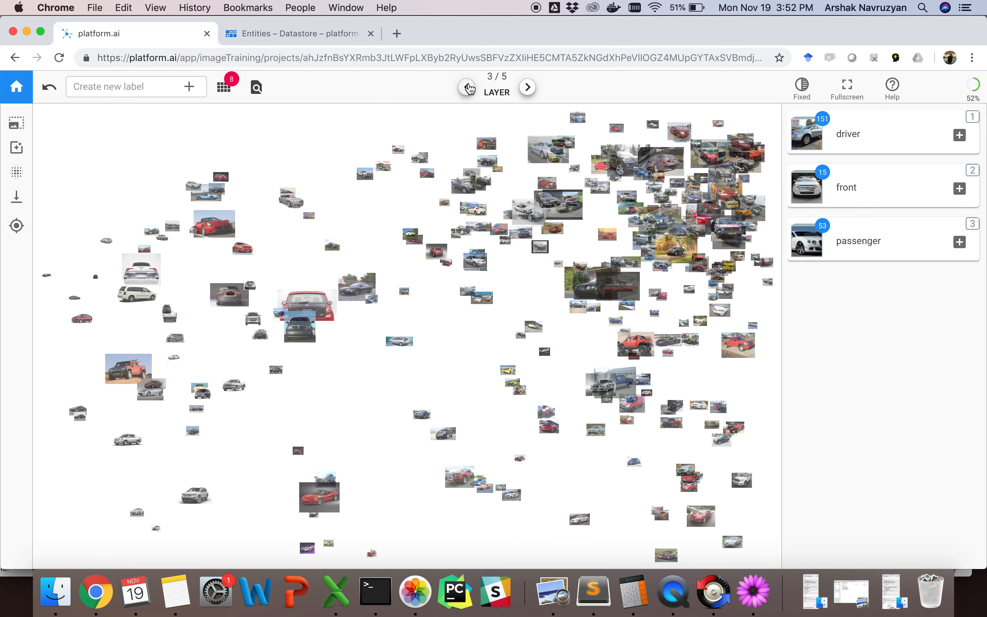
click(527, 90)
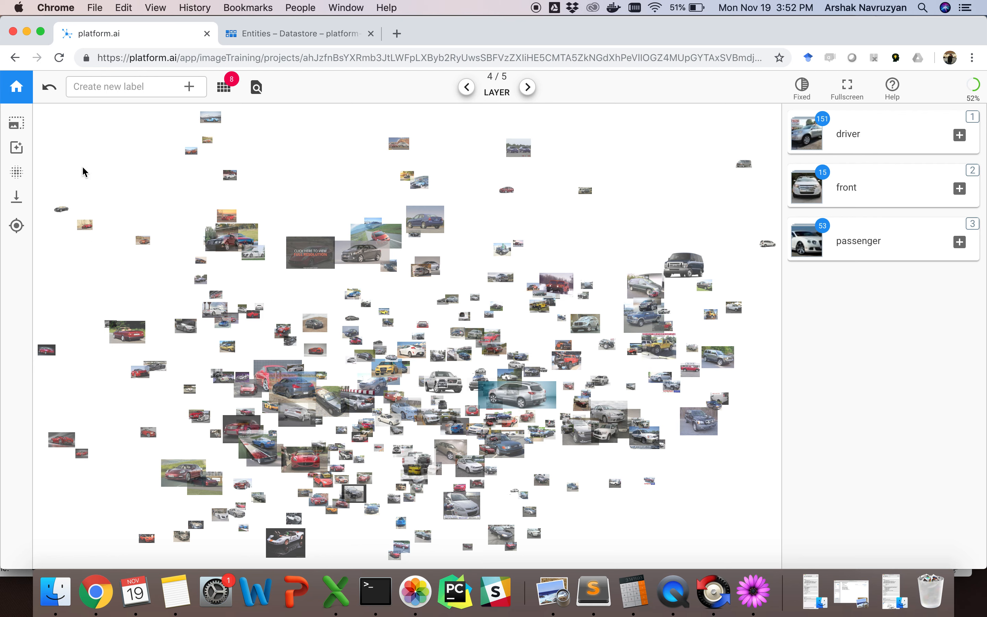
- Box-select the lower-left cluster of mostly red cars in layer 4 and show the selected images as a grid
click(17, 123)
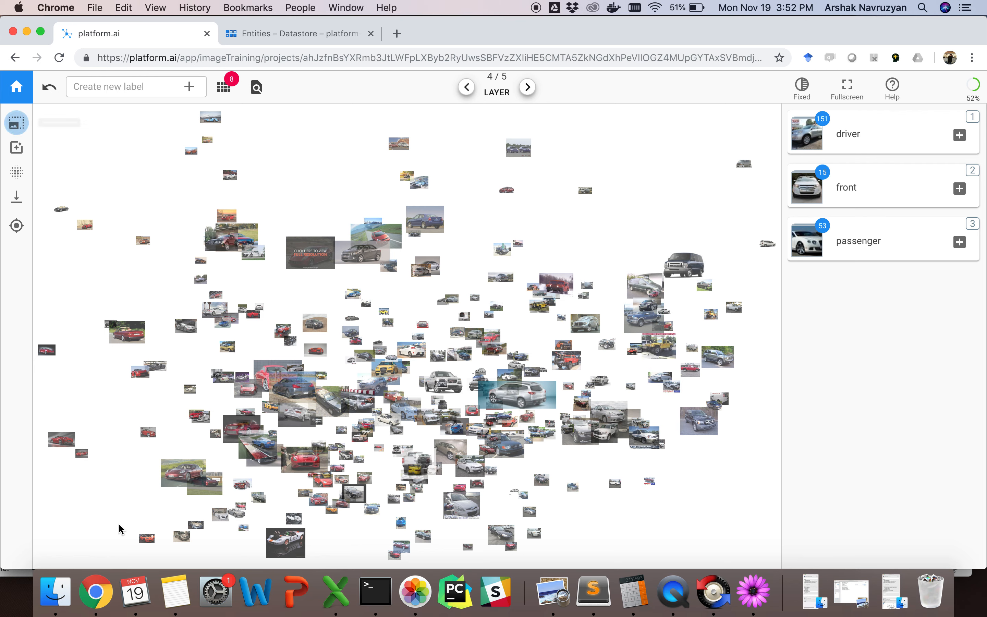
drag(60, 553, 318, 437)
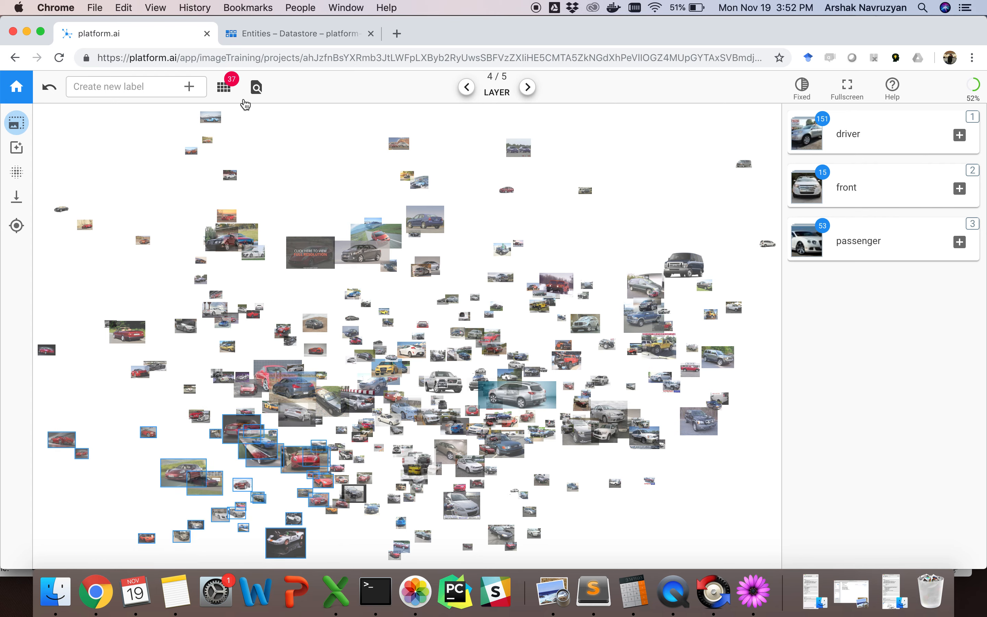
click(224, 87)
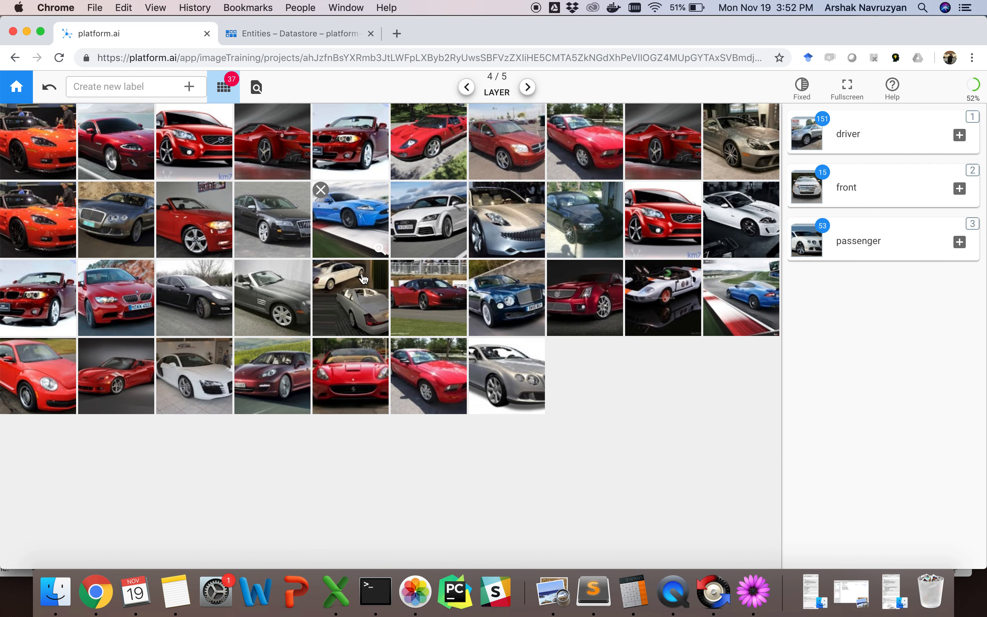
- Exclude nine blue, grey, black, cream and white cars from the grid selection, and find images similar to the remaining ones
click(357, 212)
click(274, 220)
click(272, 300)
click(194, 310)
click(194, 376)
click(351, 298)
click(676, 301)
click(740, 220)
click(434, 224)
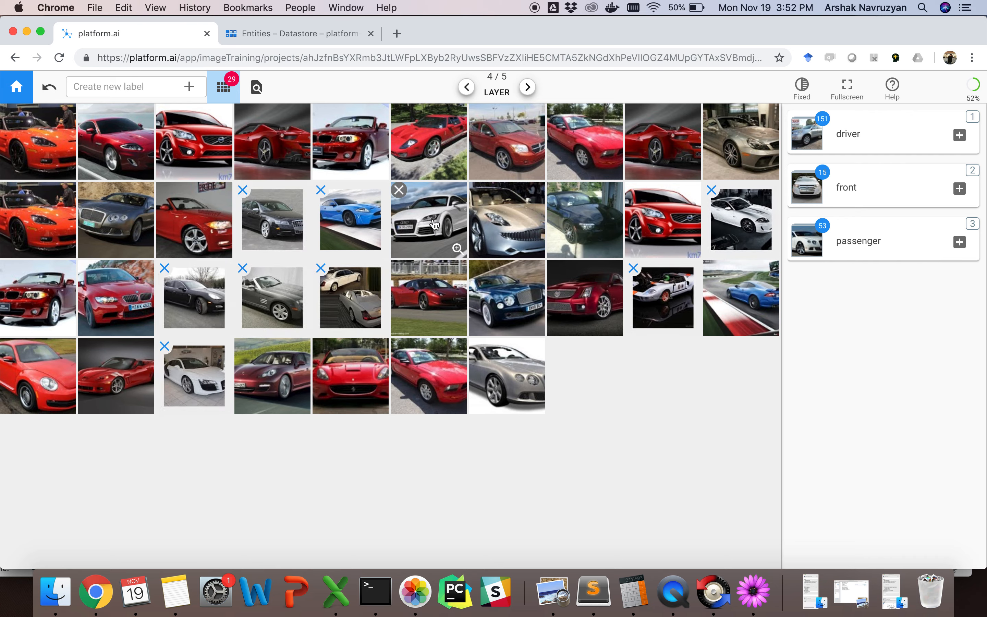
click(256, 89)
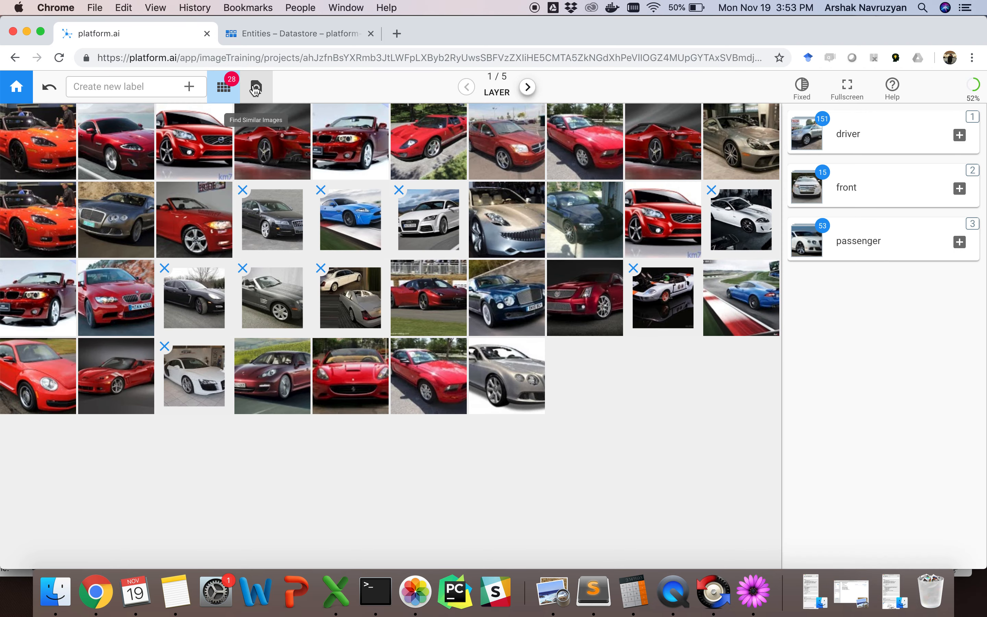
- Return to the map of similar images, inspect the cars up close with box selection turned off, and recompute the projections
click(215, 93)
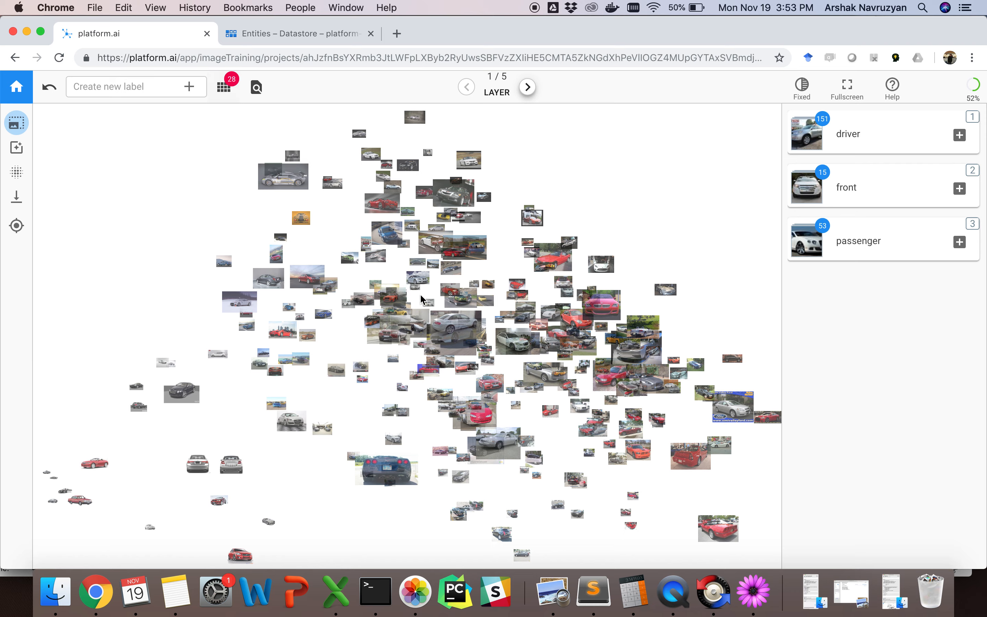
double_click(663, 250)
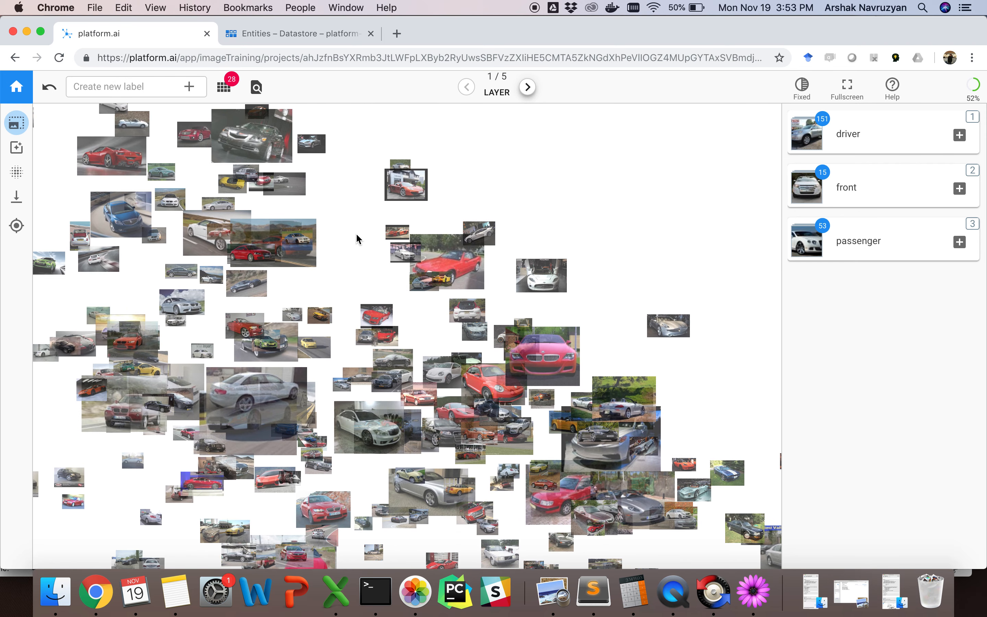
mouse_move(613, 255)
mouse_down()
mouse_move(566, 159)
mouse_move(612, 235)
mouse_up()
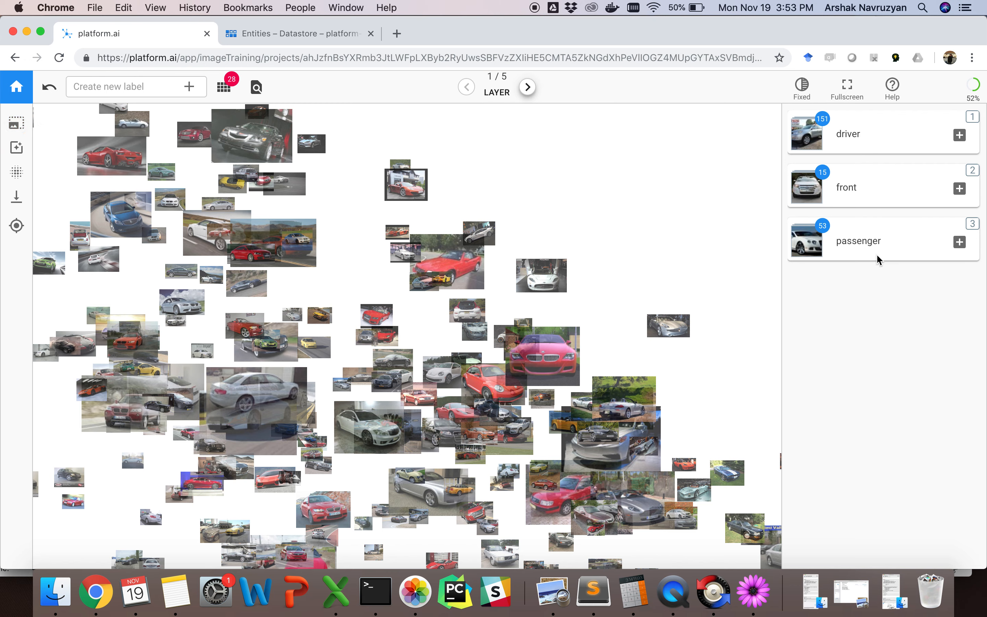
click(16, 172)
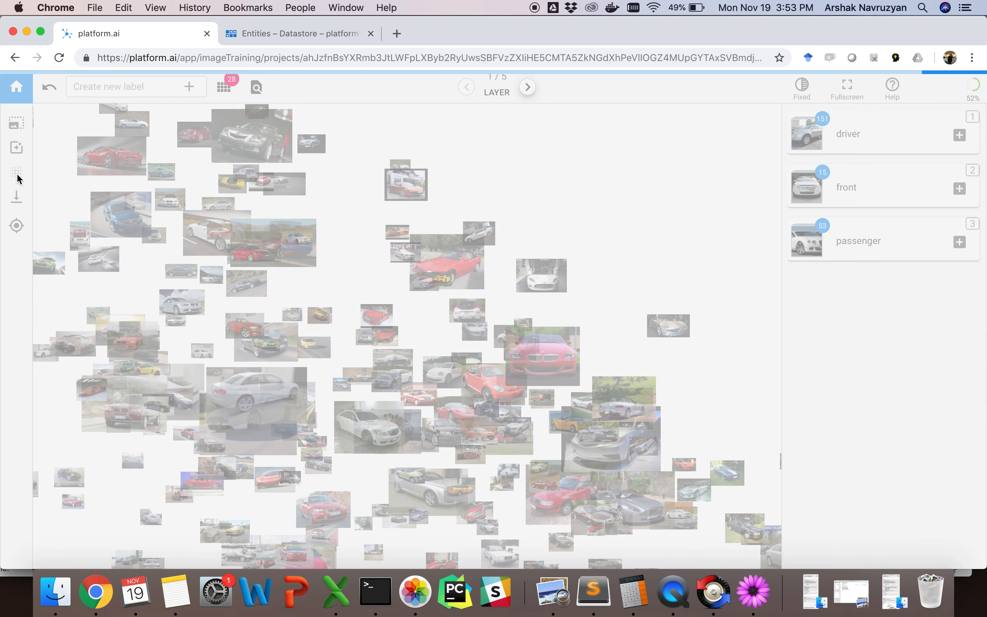